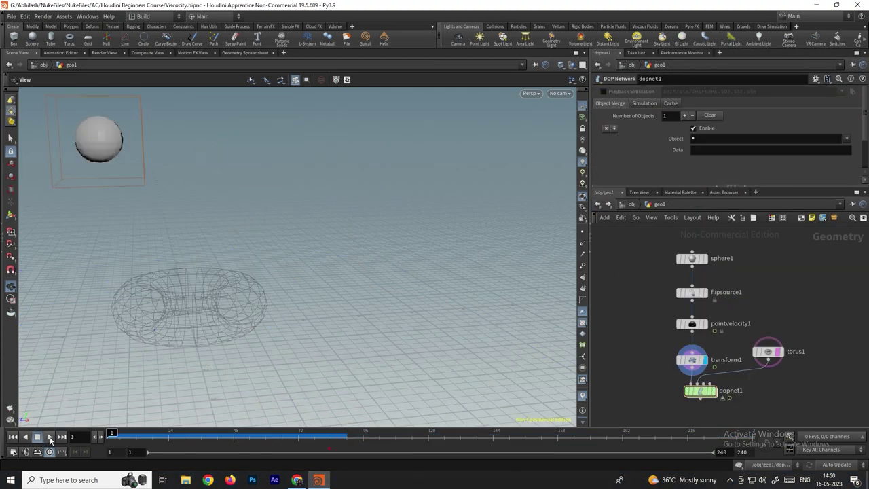
Play the simulation briefly from frame 1, and examine the solver network inside dopnet1.
click(50, 440)
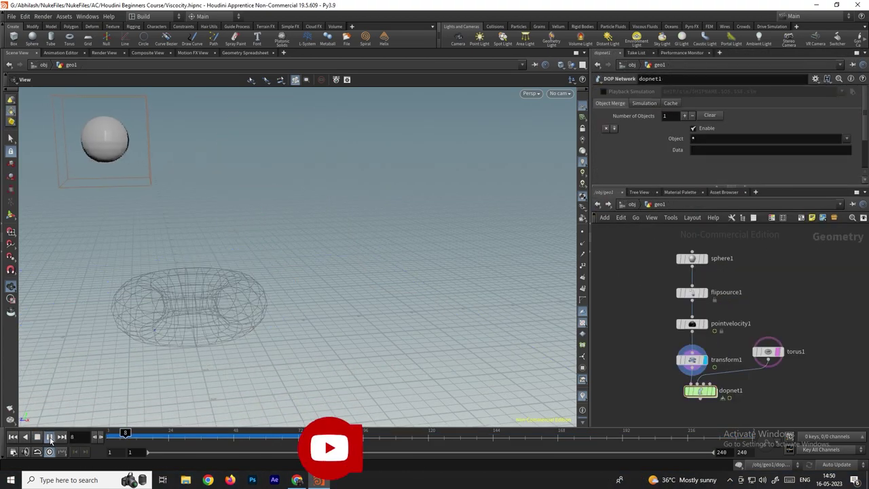
click(37, 437)
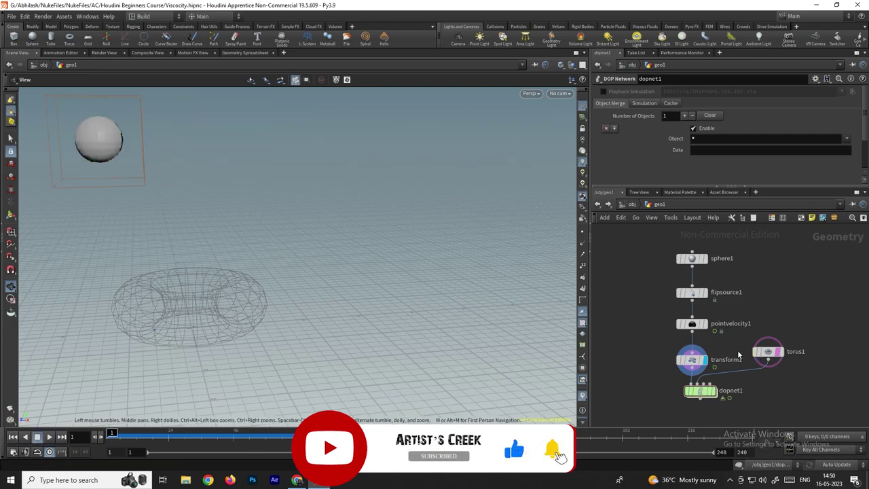
double_click(701, 394)
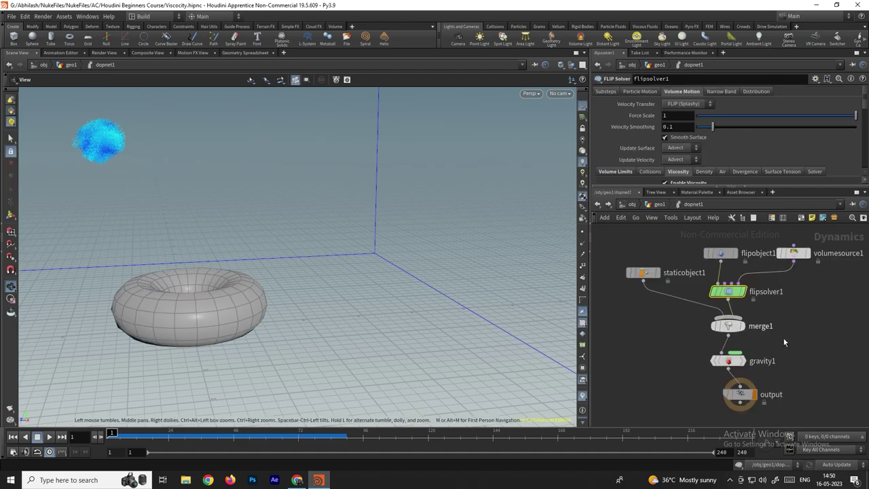
click(598, 205)
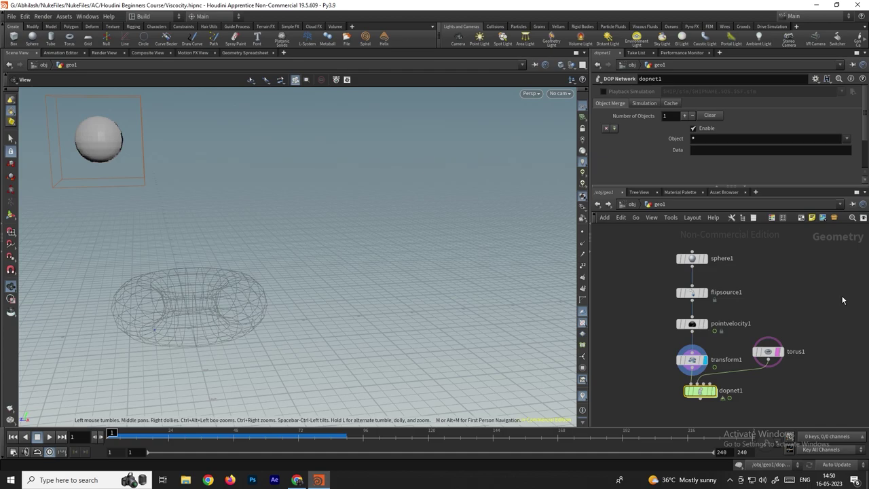
Add a DOP Import Fields node beside dopnet1 in the geo1 network.
key(Tab)
text(dop i)
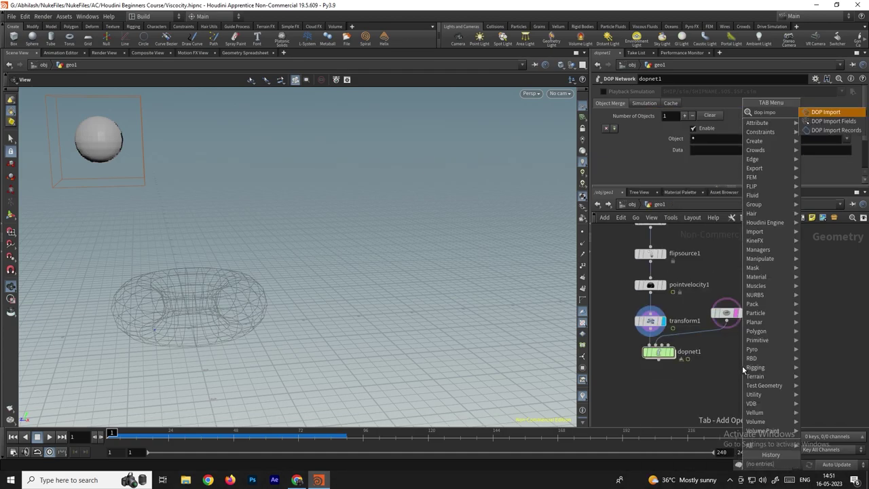
text(mpo)
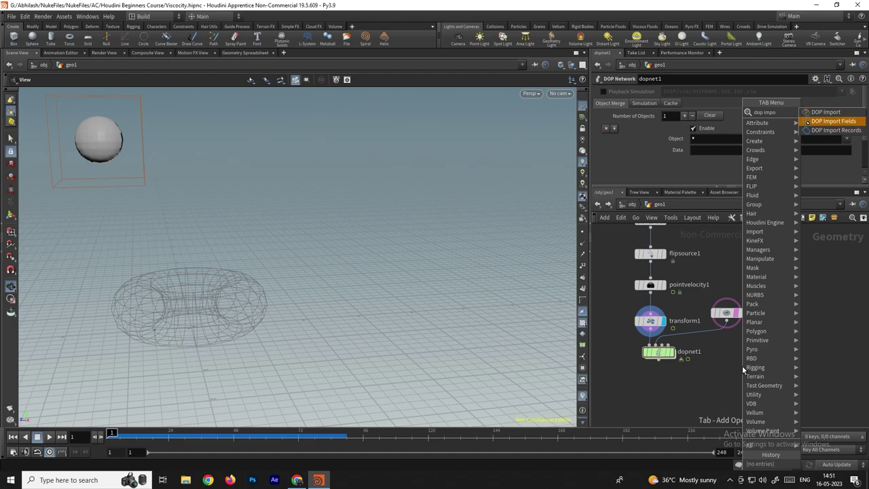
key(Return)
click(765, 370)
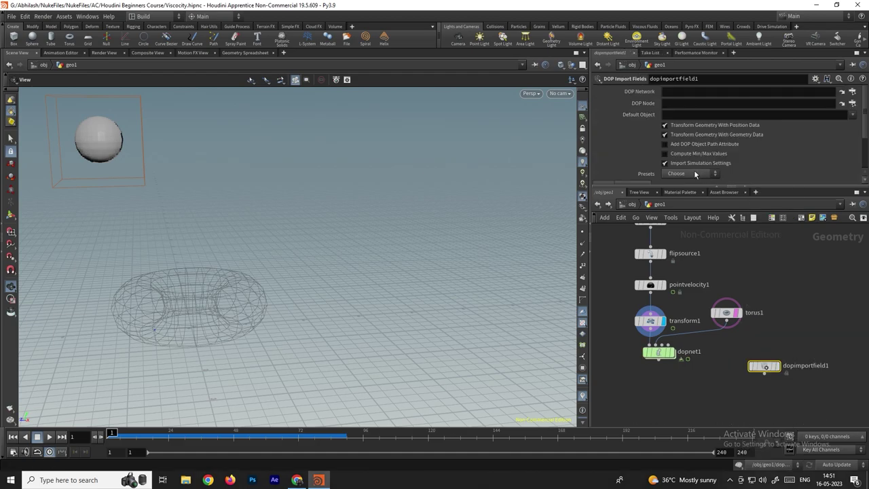
Apply the FLIP Fluid preset to the DOP Import Fields node.
scroll(768, 170, down, 1)
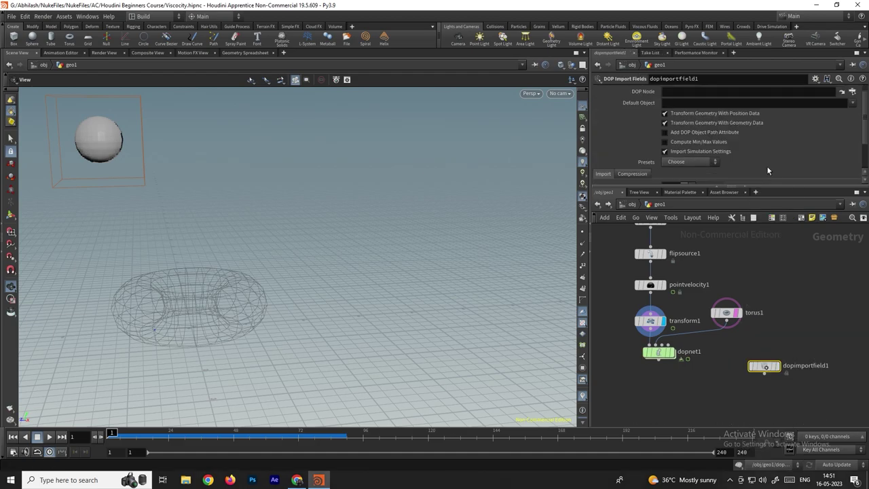
click(677, 162)
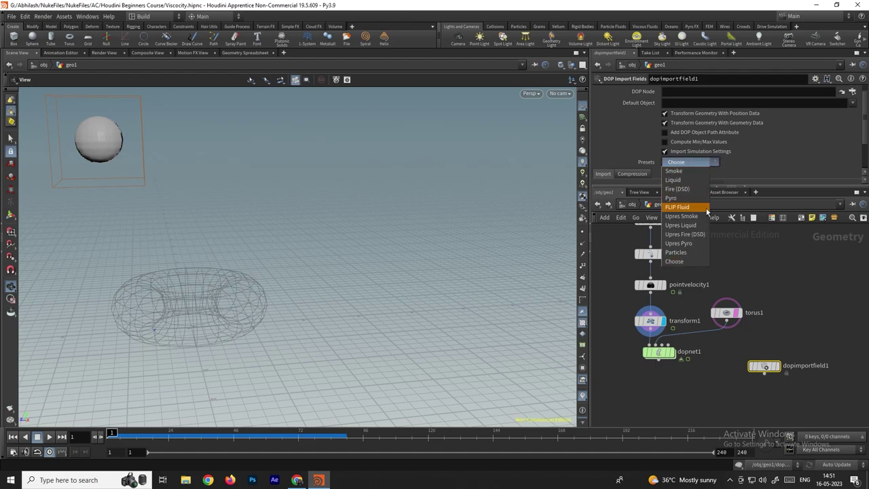
click(680, 207)
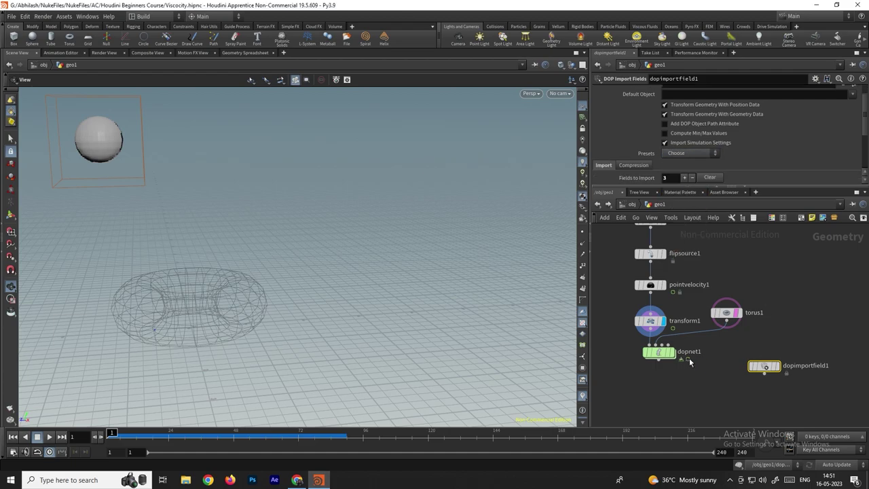
Set the DOP Import Fields node's DOP Network to ../dopnet1.
mouse_move(657, 354)
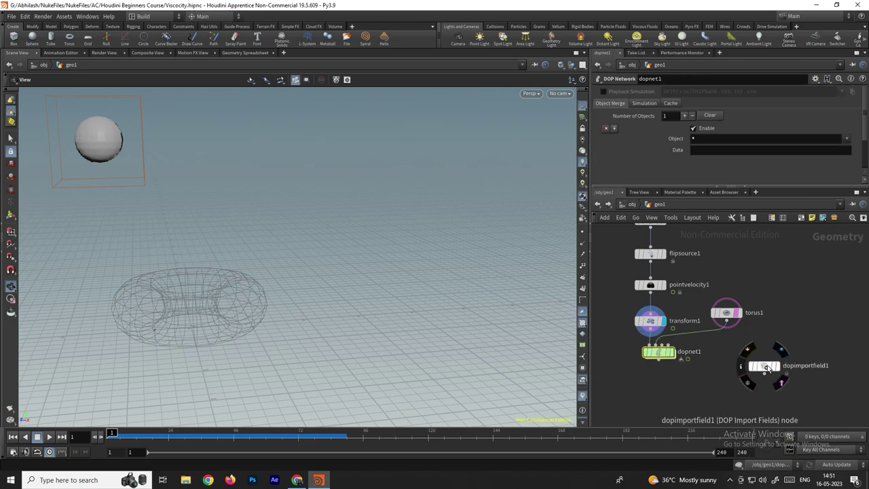
scroll(636, 112, up, 2)
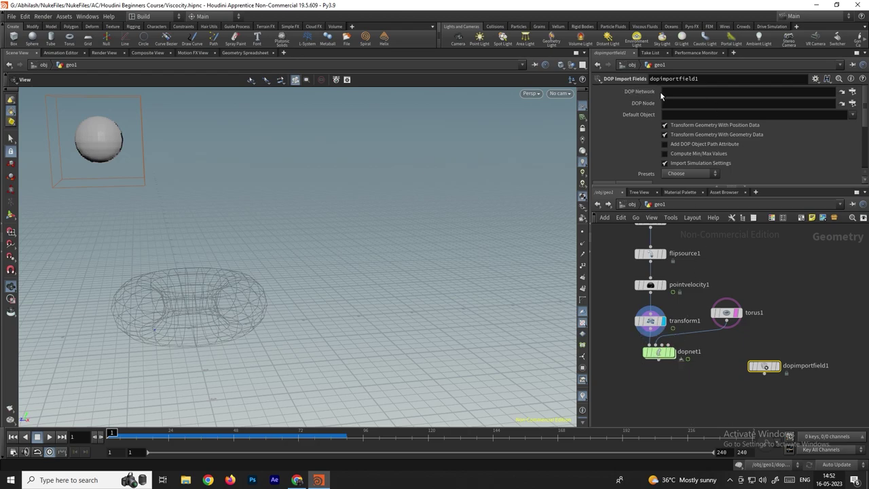
drag(666, 352, 683, 90)
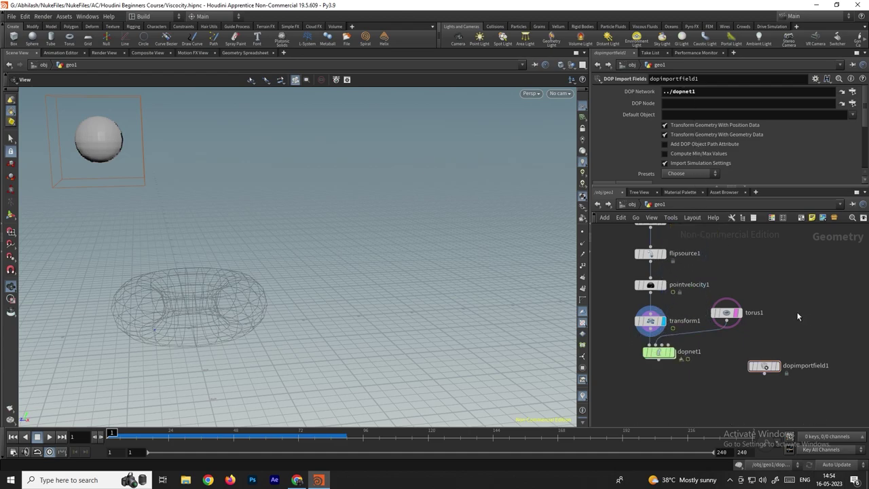
Check the FLIP object inside dopnet1 and set the import node's DOP Node to /obj/geo1/dopnet1/flipobject1.
double_click(671, 354)
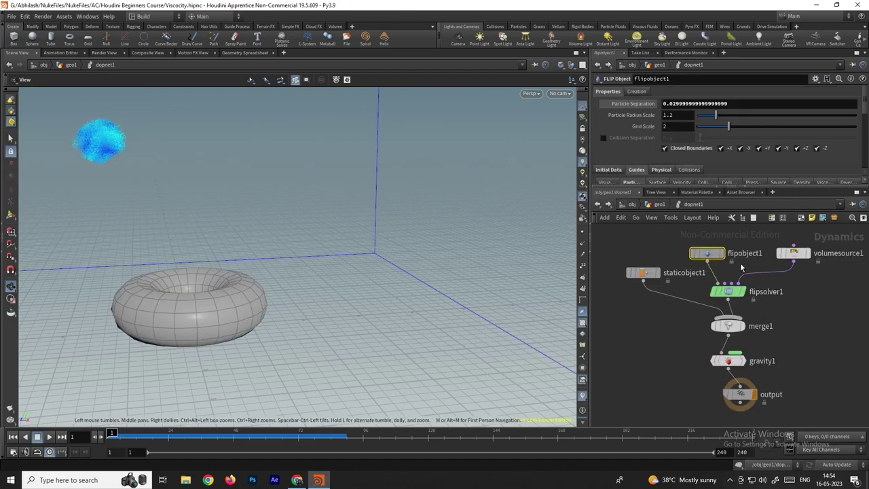
click(598, 203)
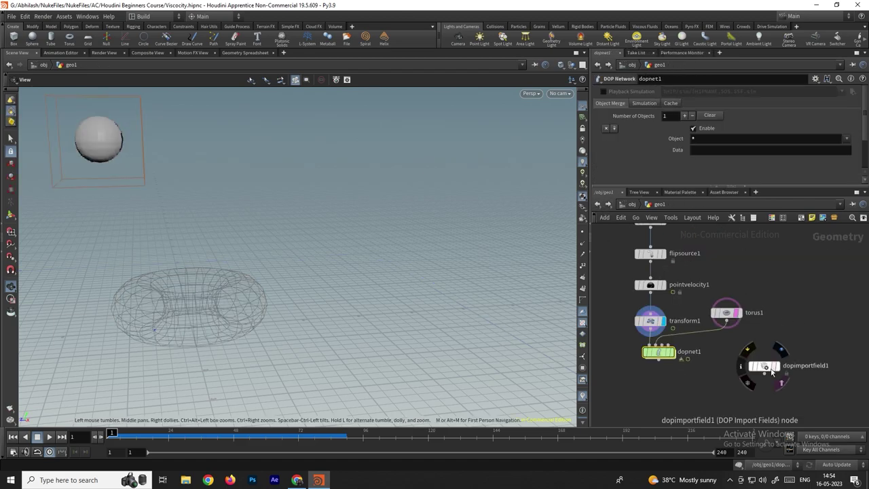
click(766, 368)
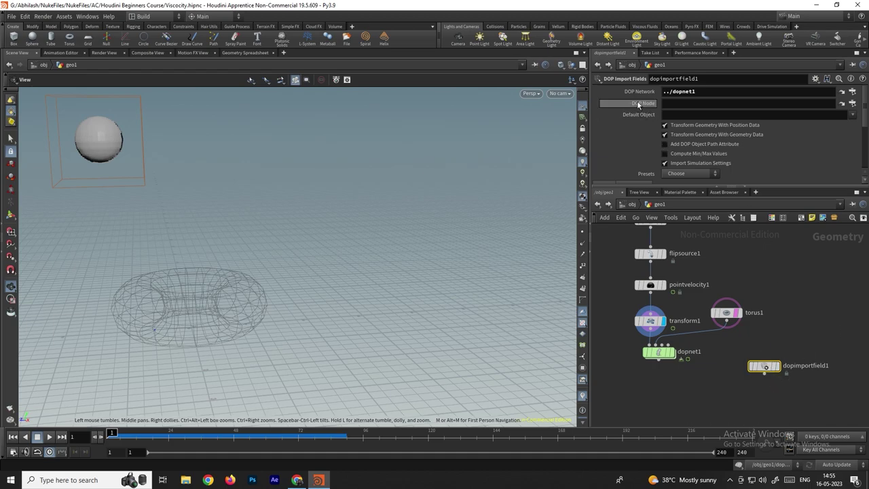
click(854, 103)
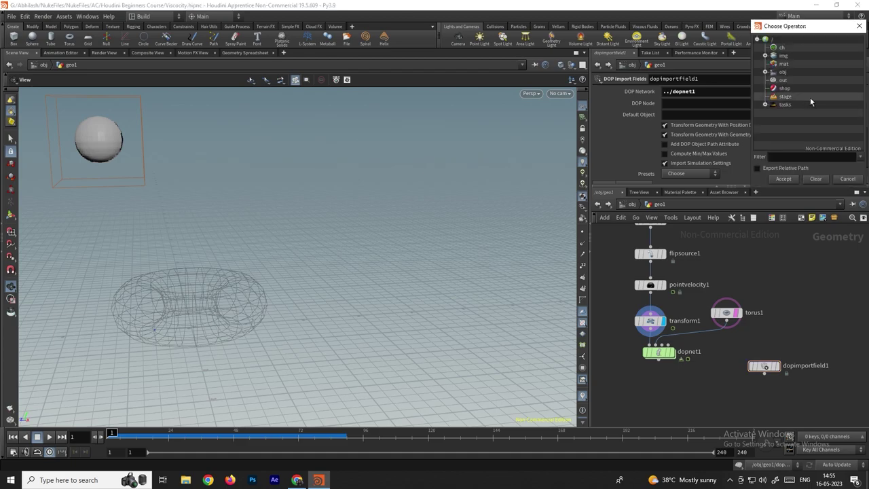
click(765, 71)
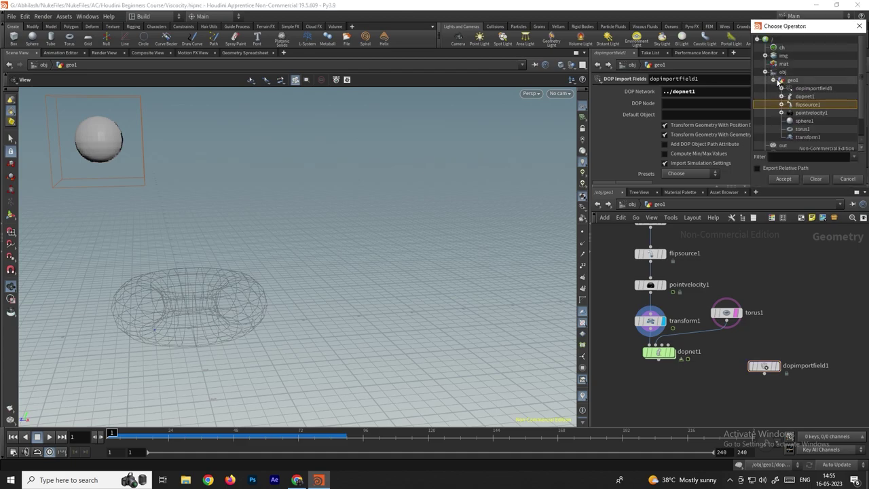
click(774, 80)
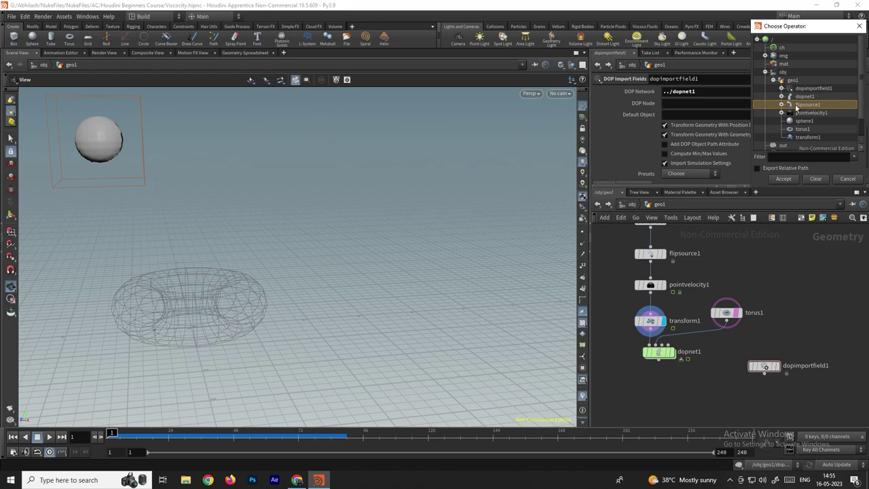
click(782, 96)
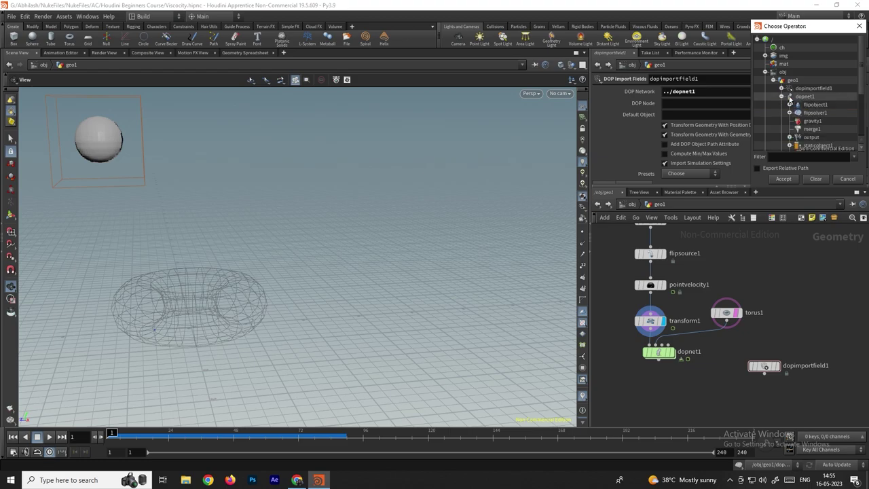
click(819, 105)
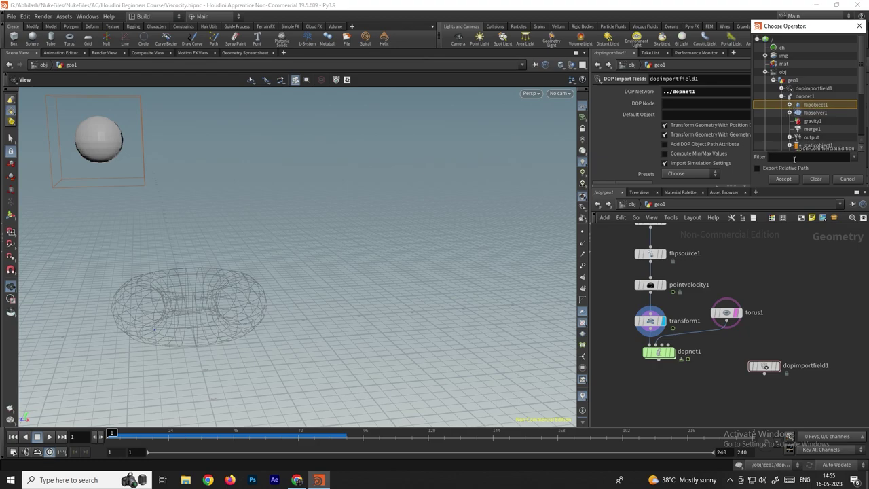
click(788, 180)
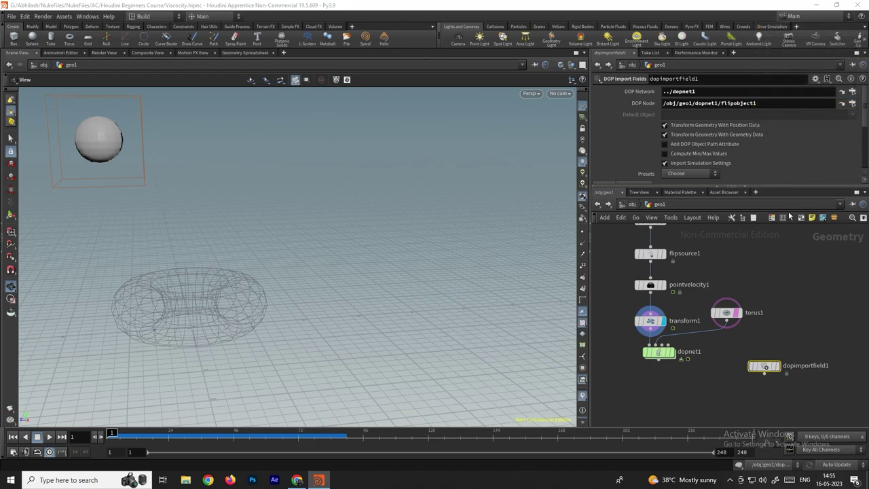
Display dopimportfield1 in the viewport and play the imported fluid simulation.
mouse_move(779, 367)
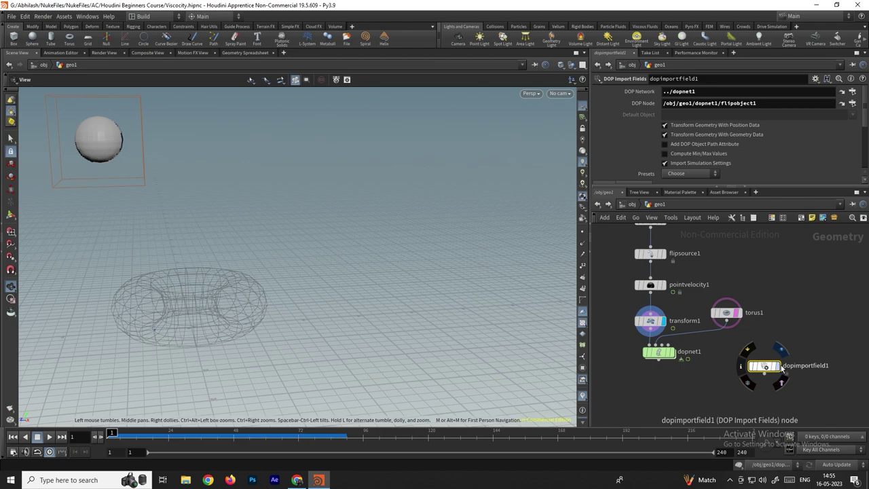
click(781, 350)
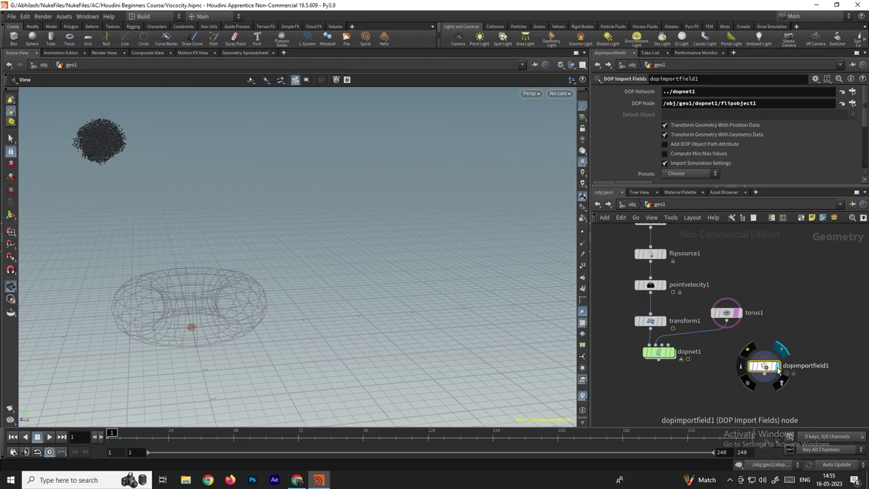
click(49, 436)
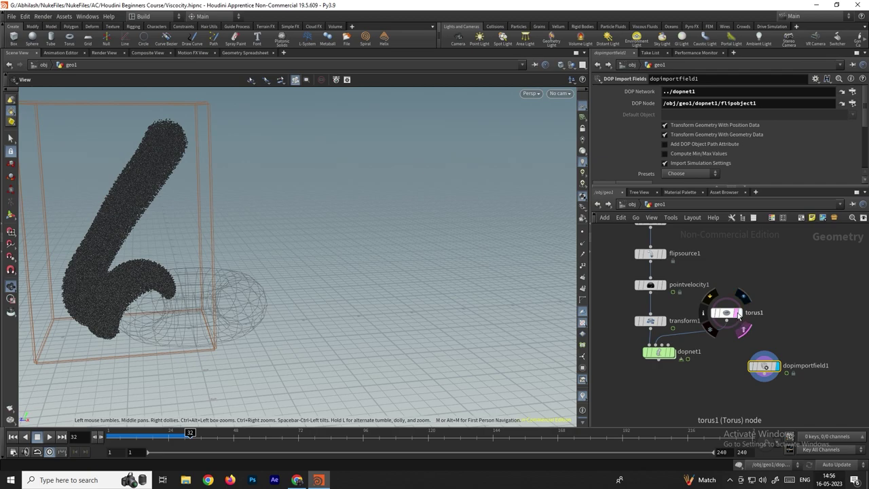
Turn off the template display of torus1 and replay the simulation from the first frame.
click(743, 330)
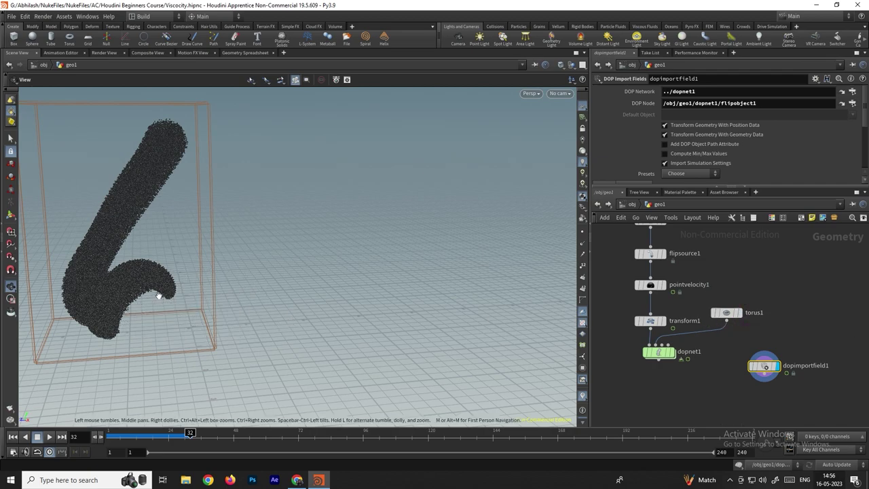
click(13, 436)
click(49, 436)
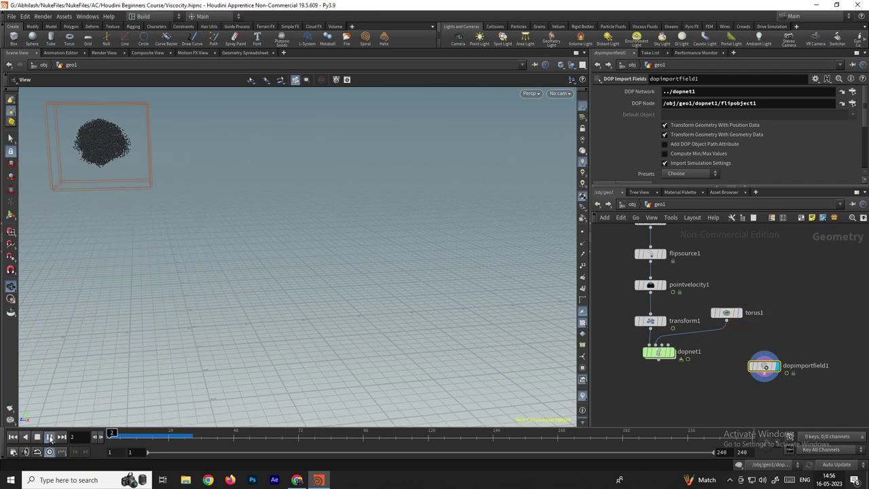
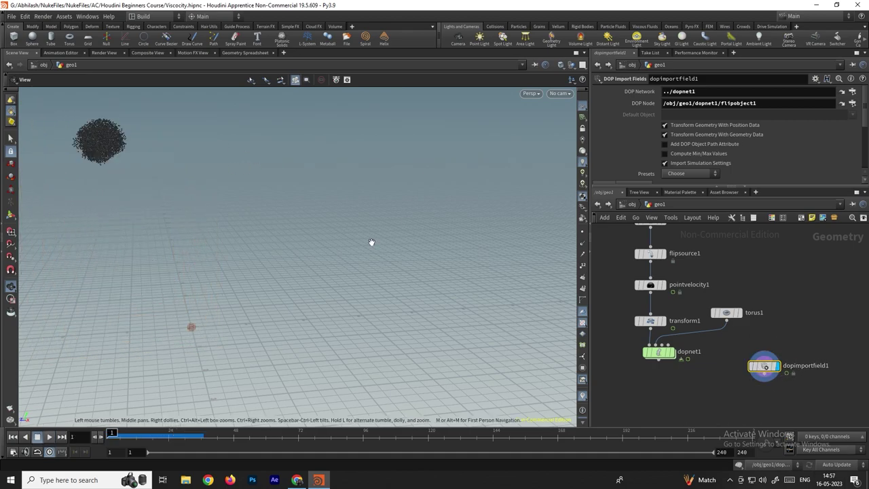
Add a Fluid Compress node below dopimportfield1, fed by its output.
middle_drag(790, 320, 746, 298)
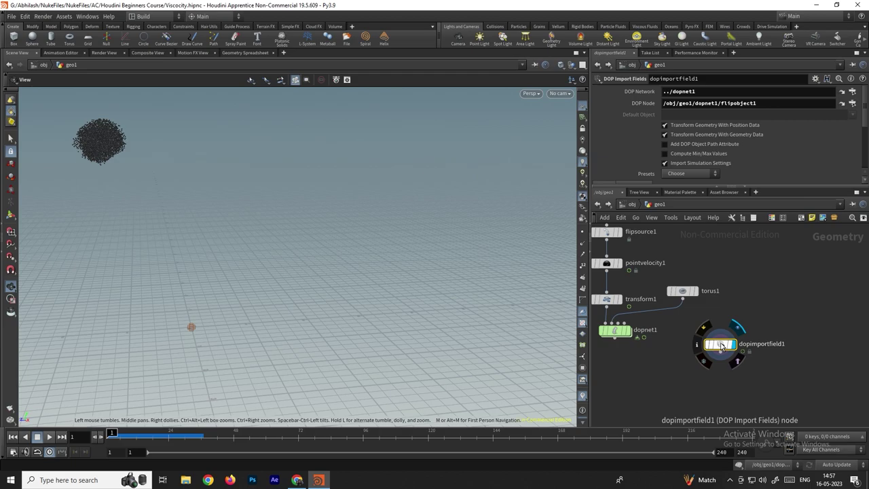
key(Tab)
text(flu)
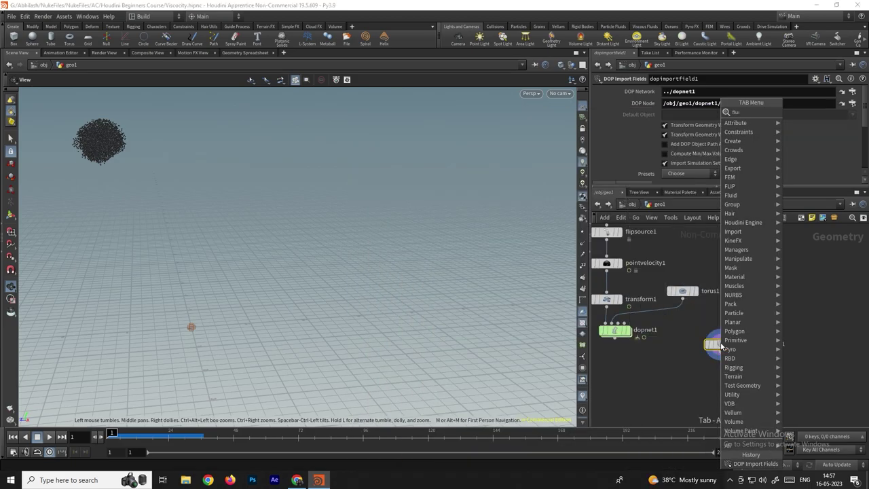
key(Escape)
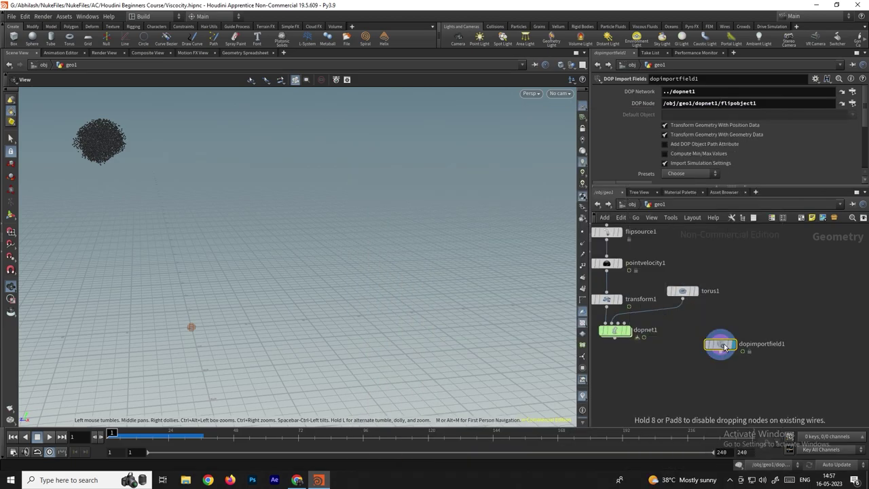
click(723, 393)
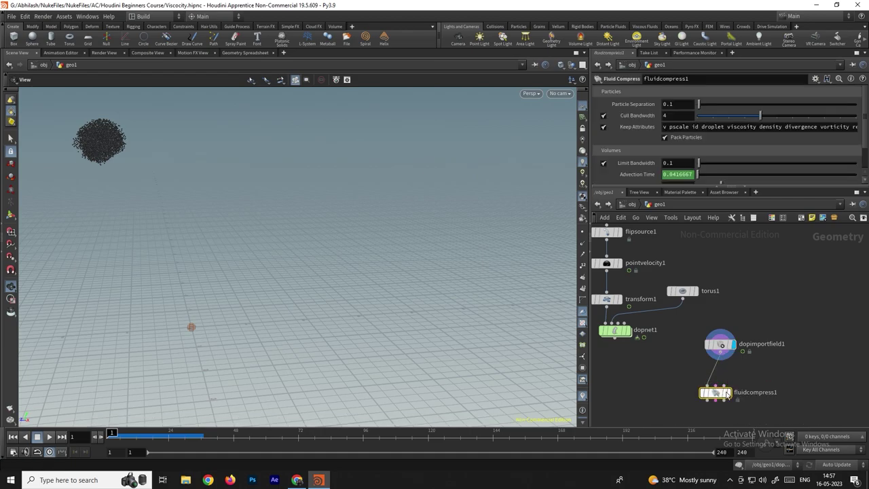
Display the Fluid Compress node and advance the timeline to frame 23 to inspect the compressed fluid.
mouse_move(718, 388)
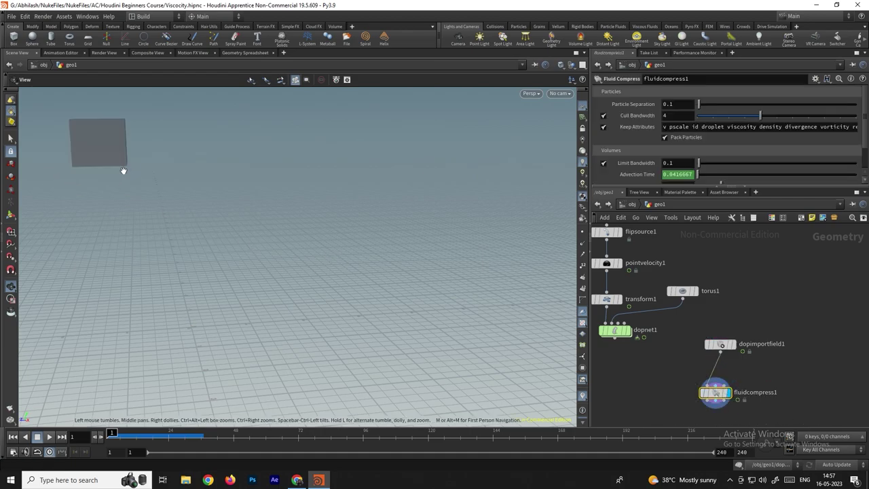
key(Up)
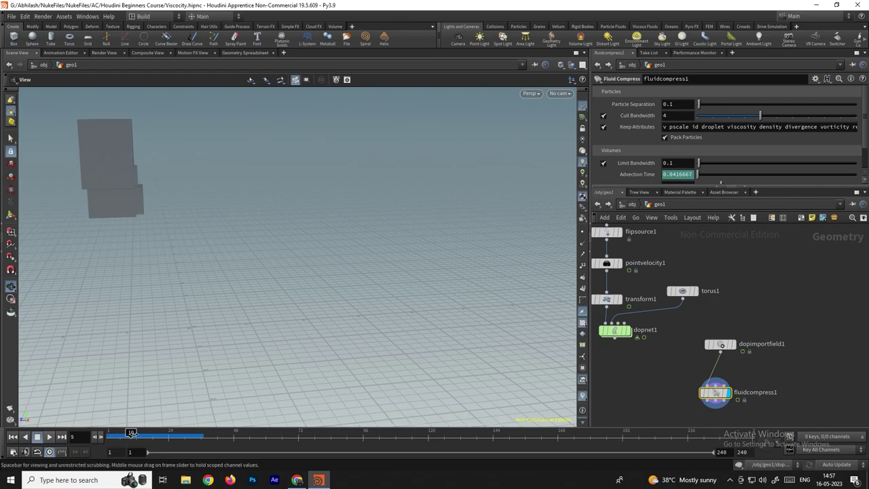
drag(197, 333, 140, 279)
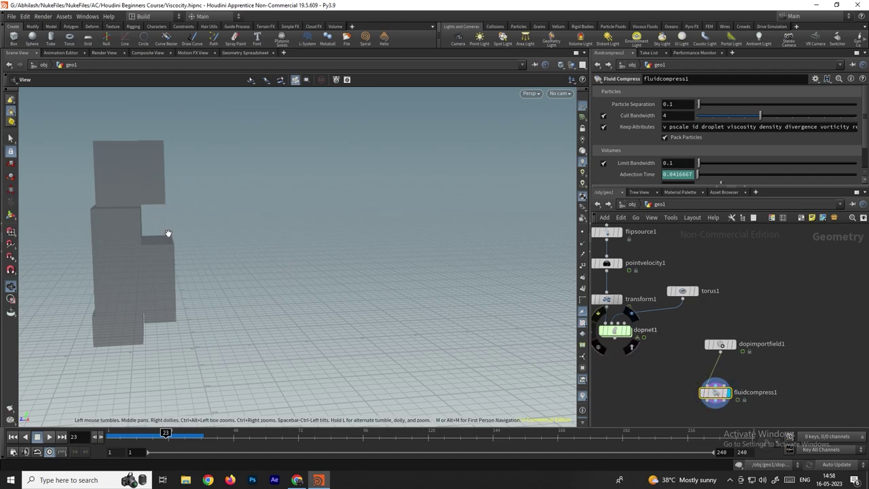
Add a Particle Fluid Surface node below fluidcompress1, fed by its first output, and display it in the viewport.
middle_drag(716, 392, 676, 341)
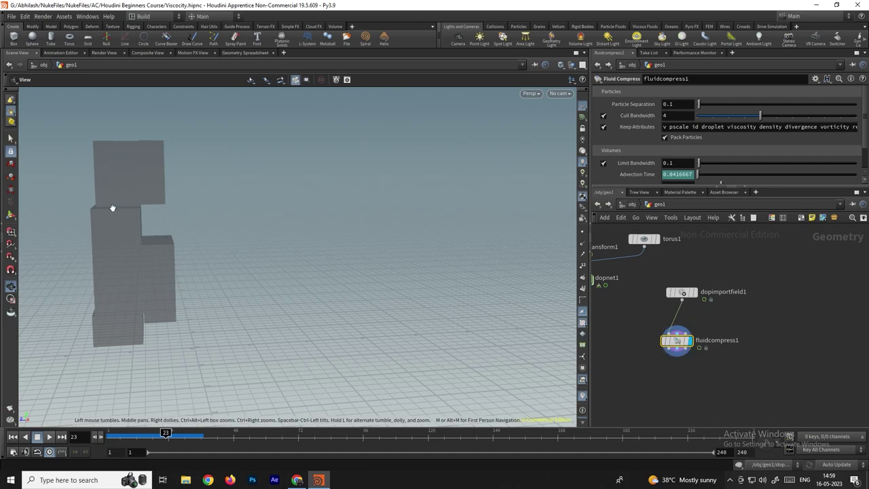
key(Tab)
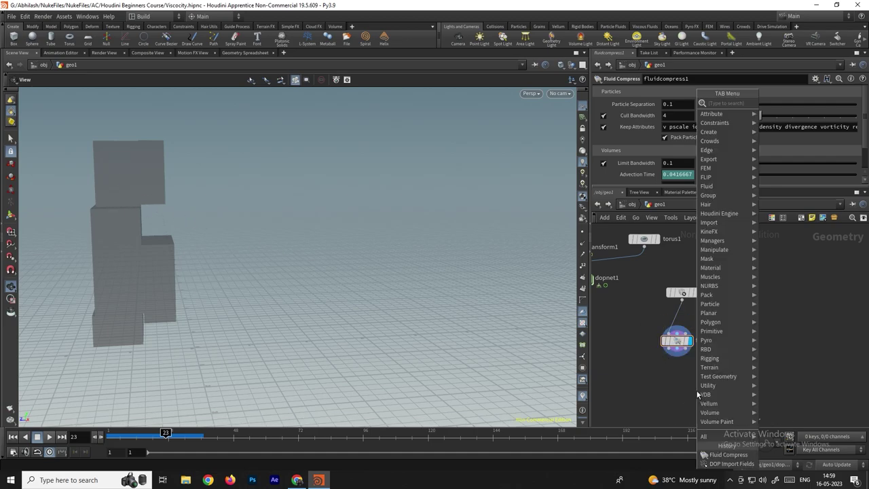
text(parti)
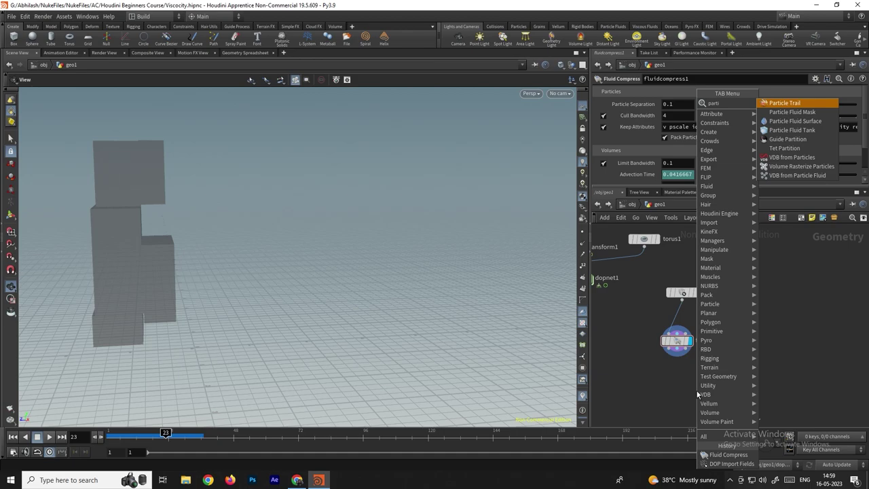
key(Down)
key(Down)
key(Return)
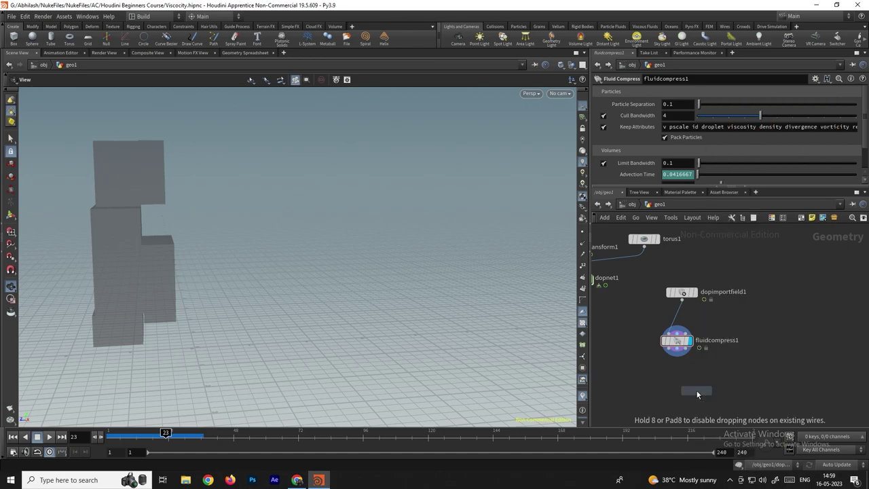
click(682, 388)
drag(671, 351, 702, 390)
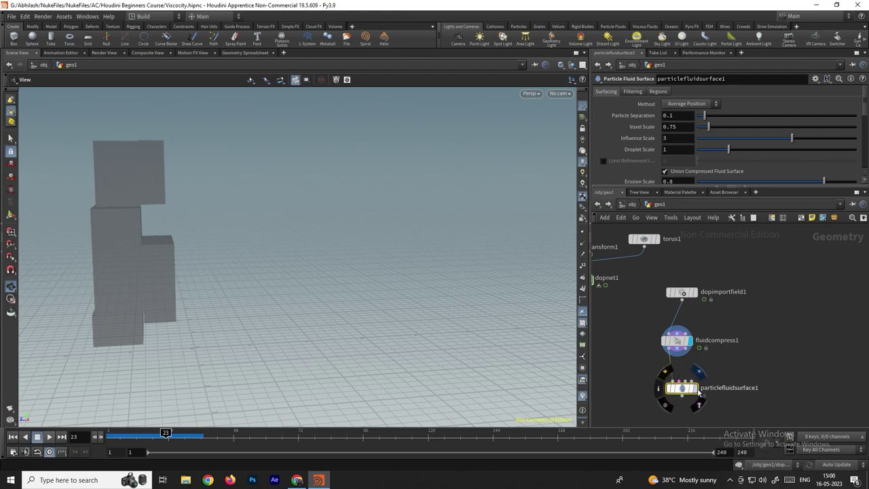
click(697, 389)
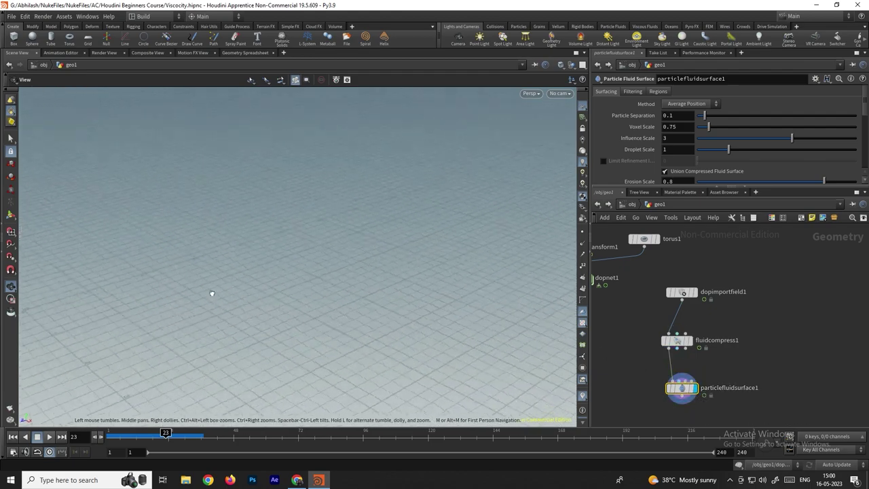
middle_drag(155, 284, 252, 300)
Copy the Particle Separation parameter of flipobject1 inside dopnet1.
mouse_move(684, 394)
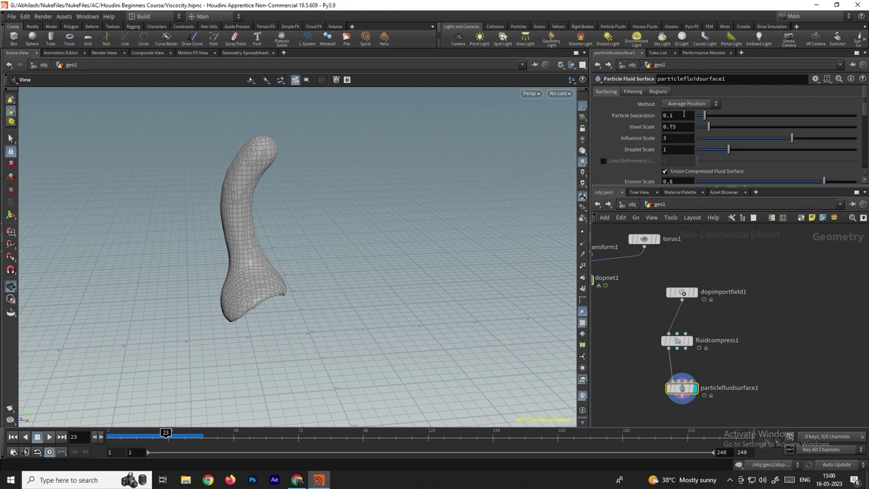
middle_drag(754, 239, 824, 271)
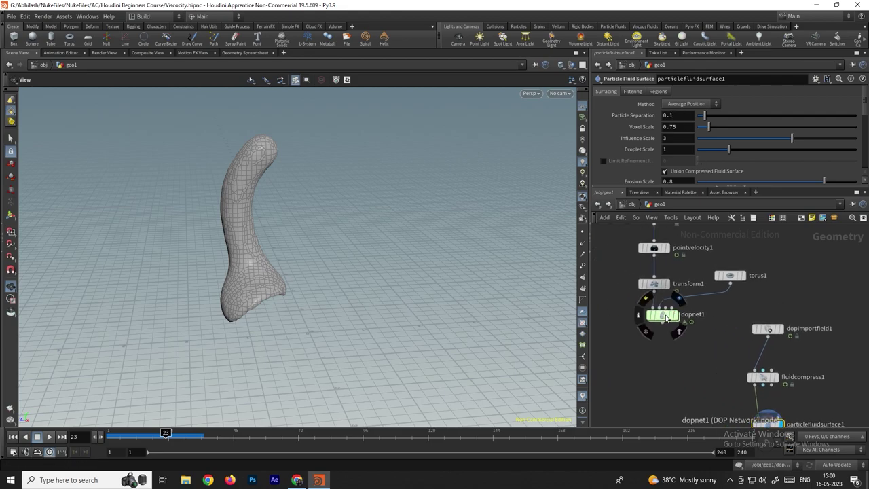
double_click(663, 312)
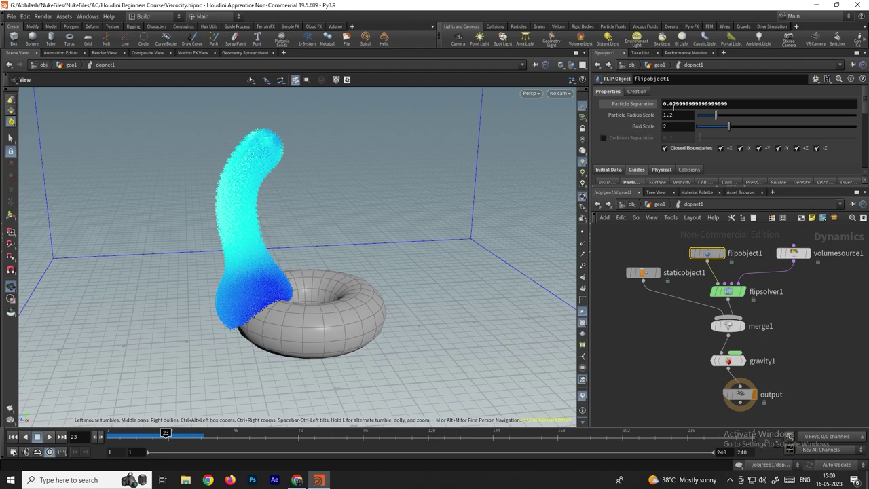
right_click(643, 106)
click(711, 173)
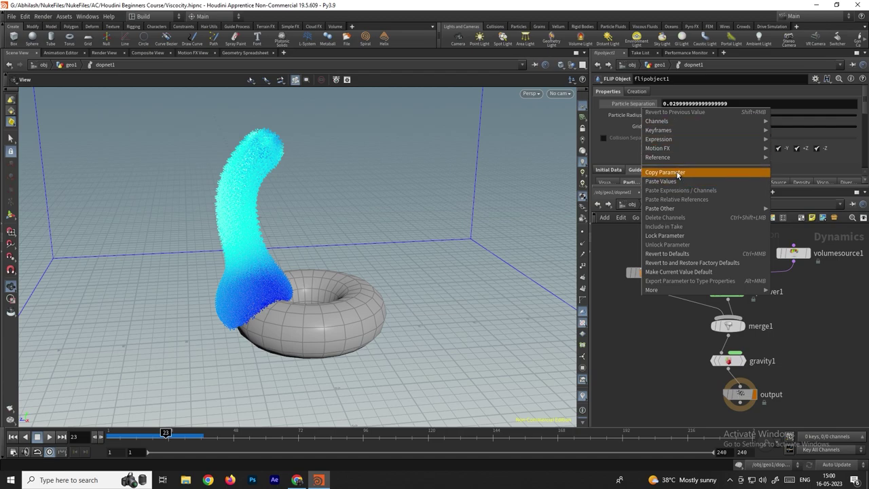
Return to geo1 and paste the copied parameter as a relative reference into particlefluidsurface1's Particle Separation.
click(599, 204)
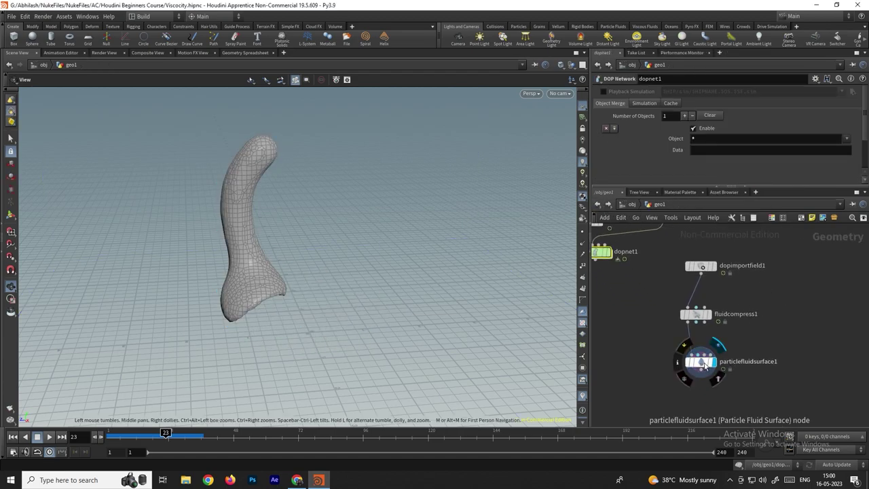
click(706, 365)
right_click(644, 117)
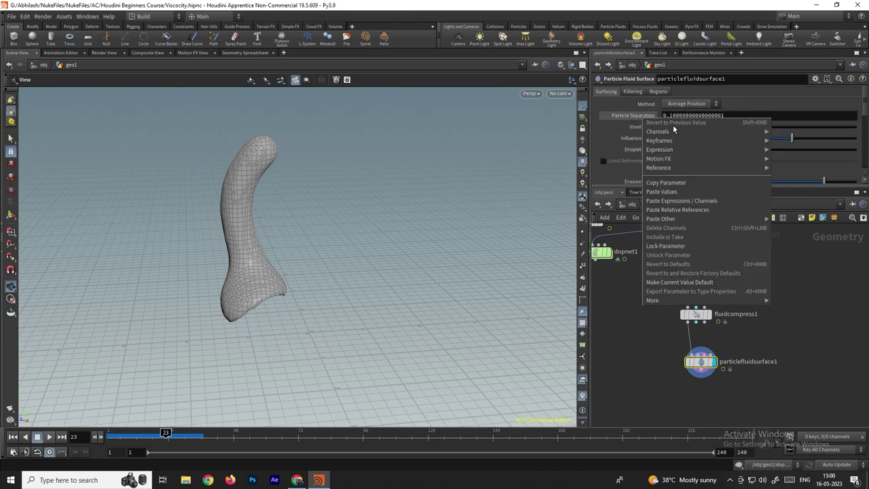
click(677, 209)
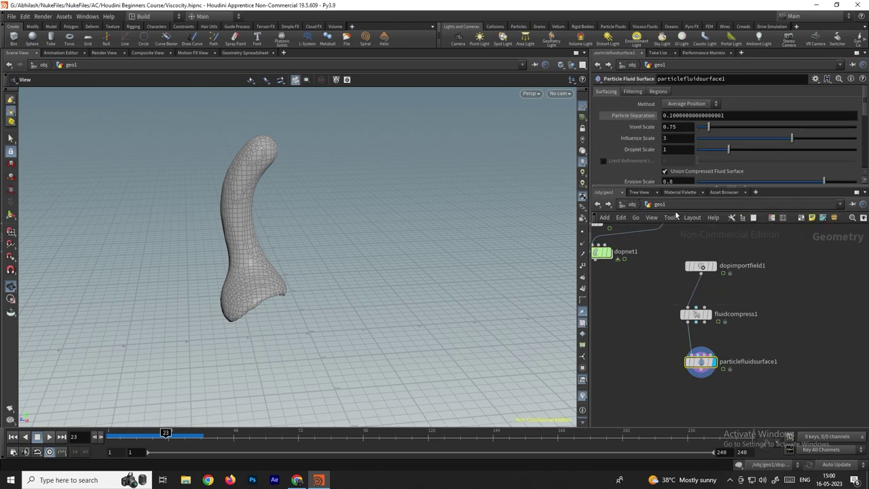
middle_drag(640, 290, 683, 319)
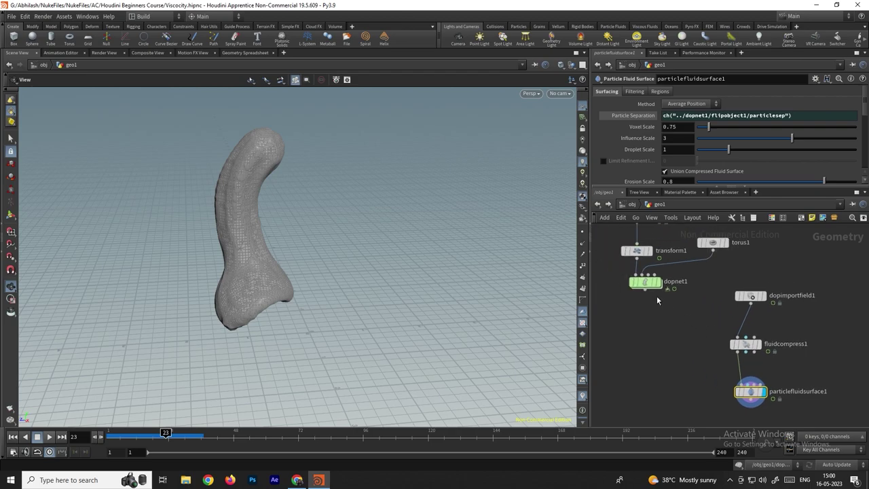
mouse_move(650, 285)
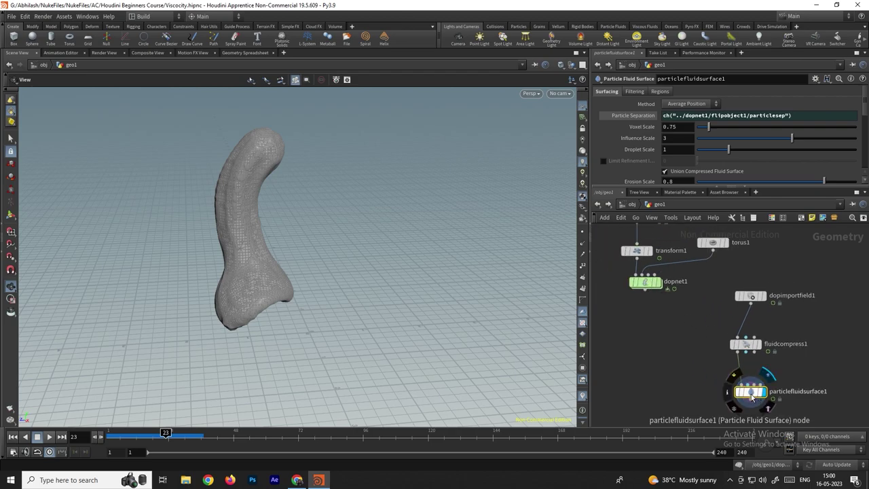
middle_drag(809, 370, 778, 352)
middle_drag(326, 246, 319, 238)
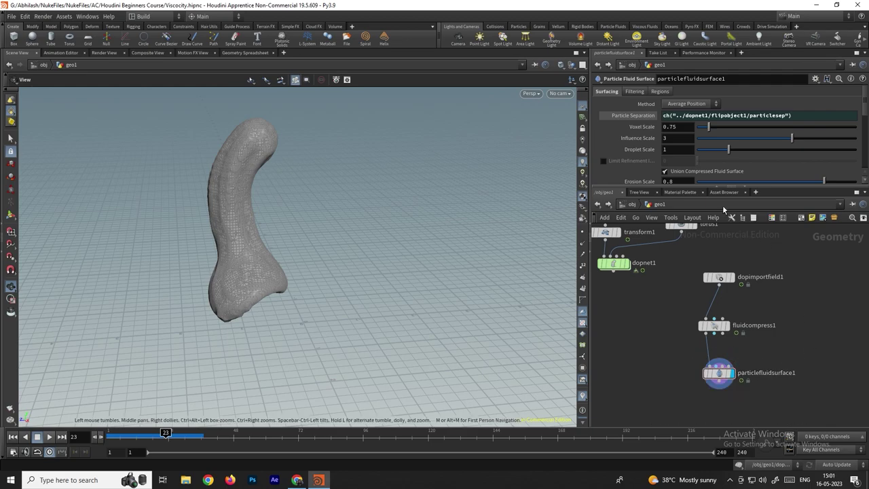
Try Surface Polygons and Surface VDB as particlefluidsurface1's Convert To output, then set it back to Surface Polygon Soup.
click(720, 373)
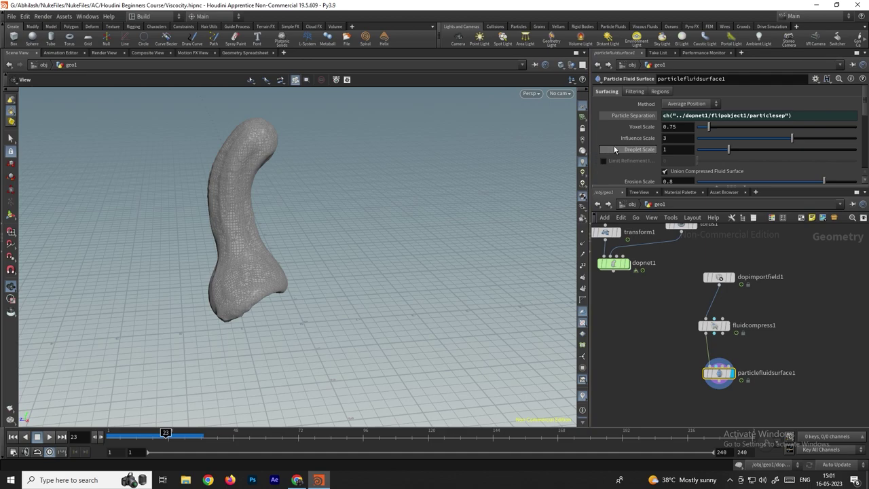
scroll(645, 143, down, 3)
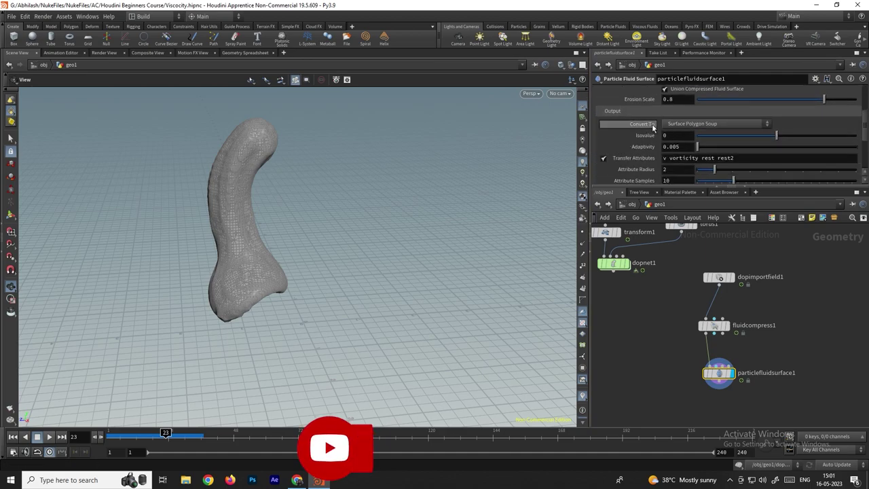
click(697, 124)
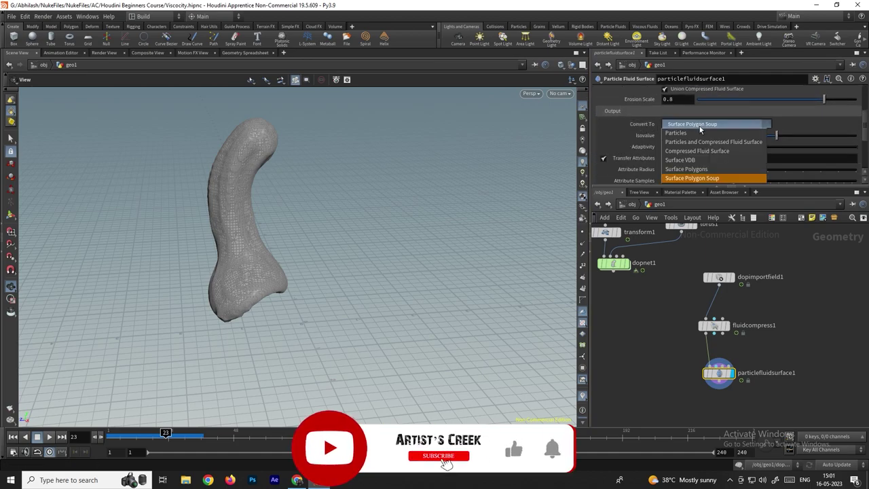
click(686, 169)
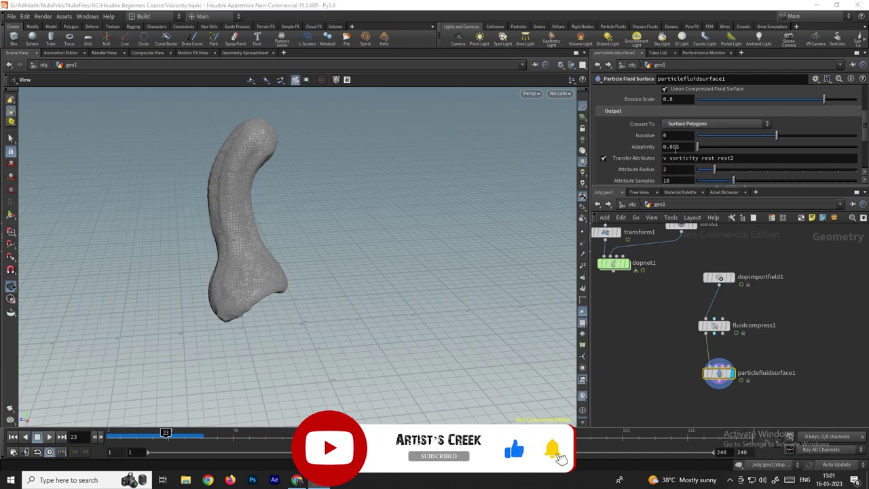
click(693, 124)
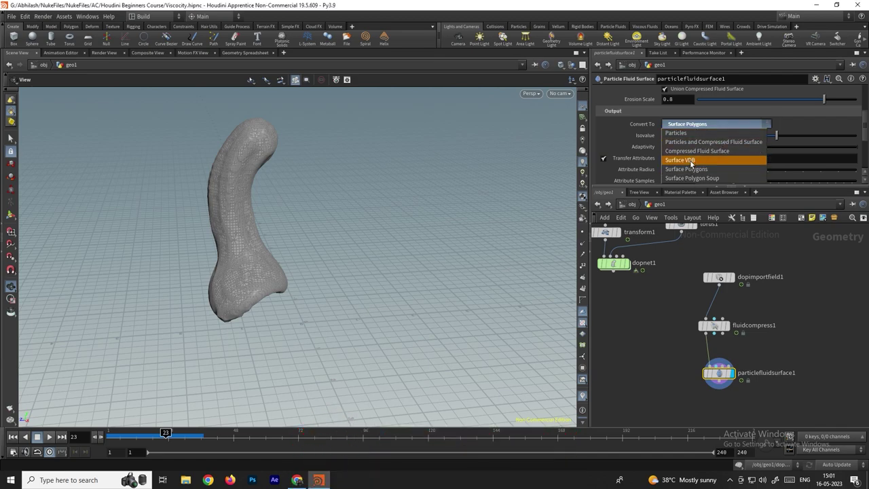
click(712, 159)
mouse_move(334, 225)
mouse_down()
mouse_move(359, 249)
mouse_move(322, 233)
mouse_up()
click(683, 125)
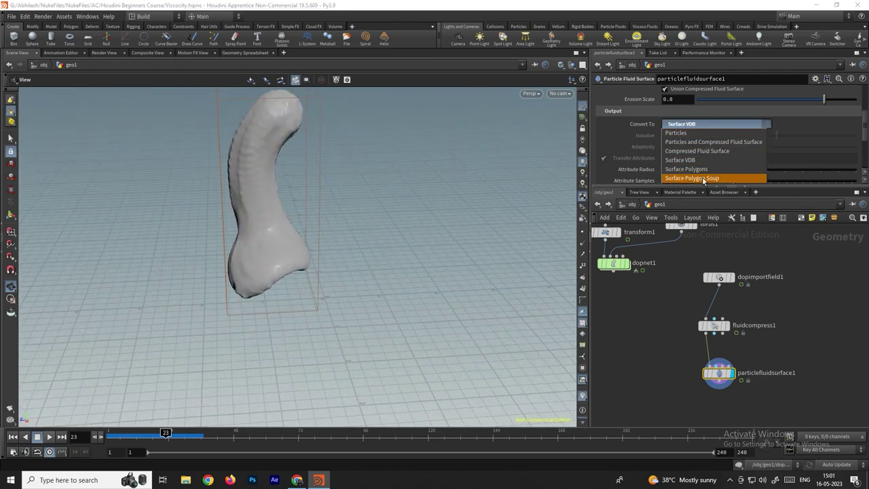
click(704, 177)
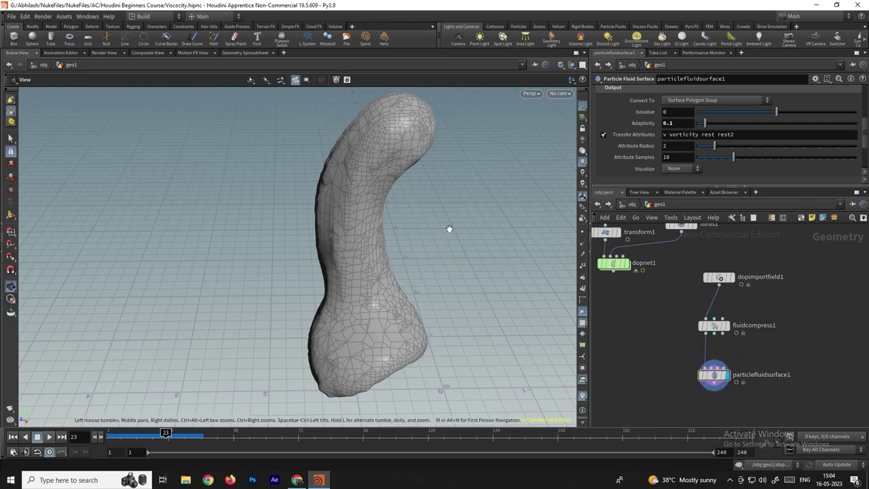
Try an Adaptivity of 0.05 on particlefluidsurface1 and switch the viewport to Smooth Shaded.
click(715, 378)
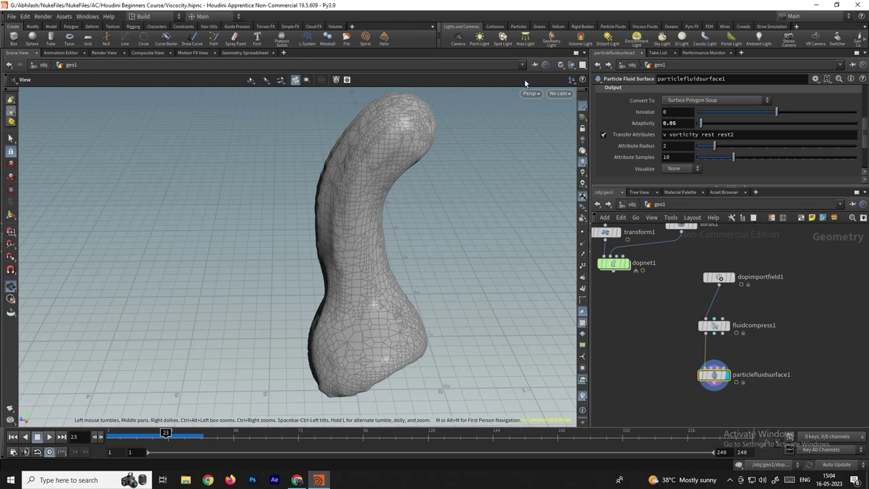
click(559, 65)
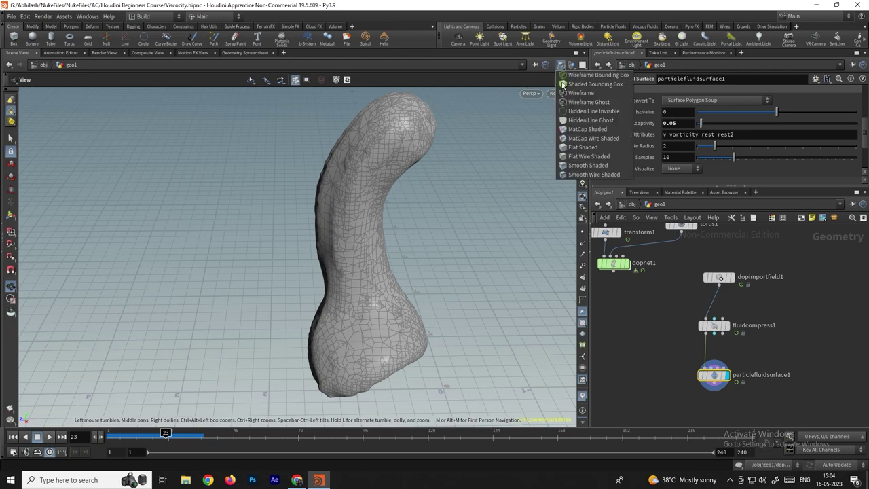
click(607, 165)
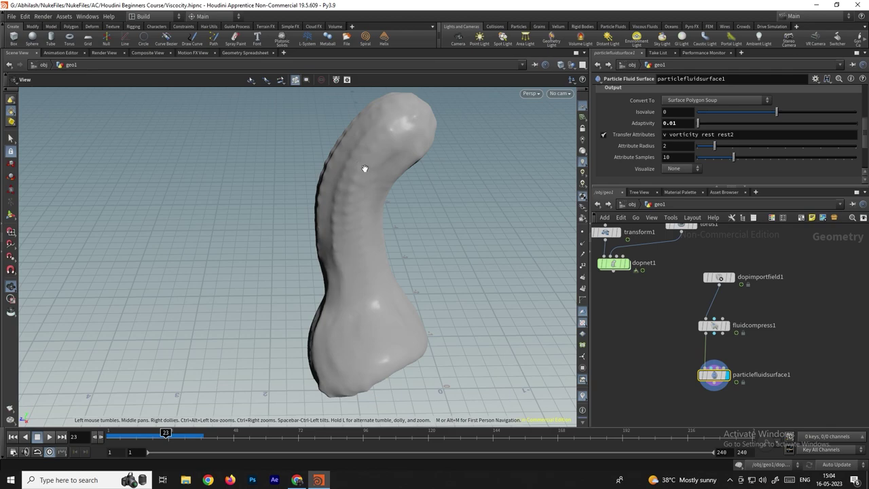
Set particlefluidsurface1's Adaptivity to 0.005 and switch the viewport shading to Smooth Wire Shaded.
double_click(671, 123)
key(Return)
drag(368, 185, 438, 236)
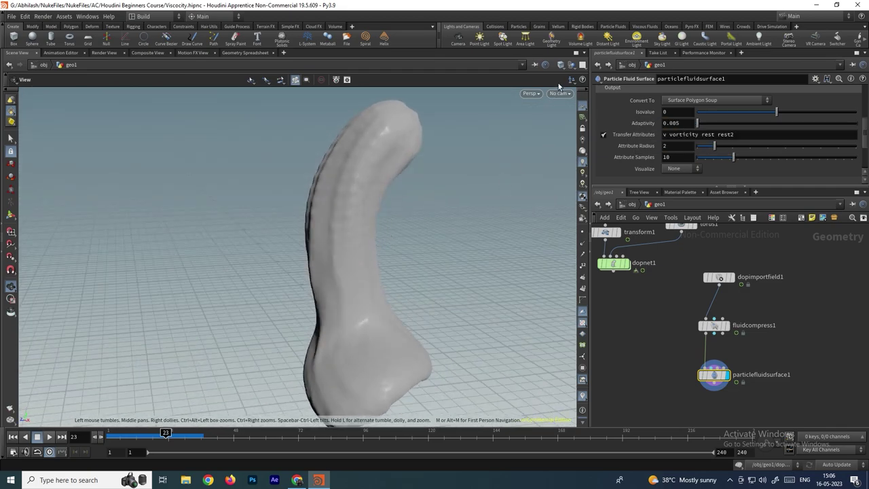
click(562, 66)
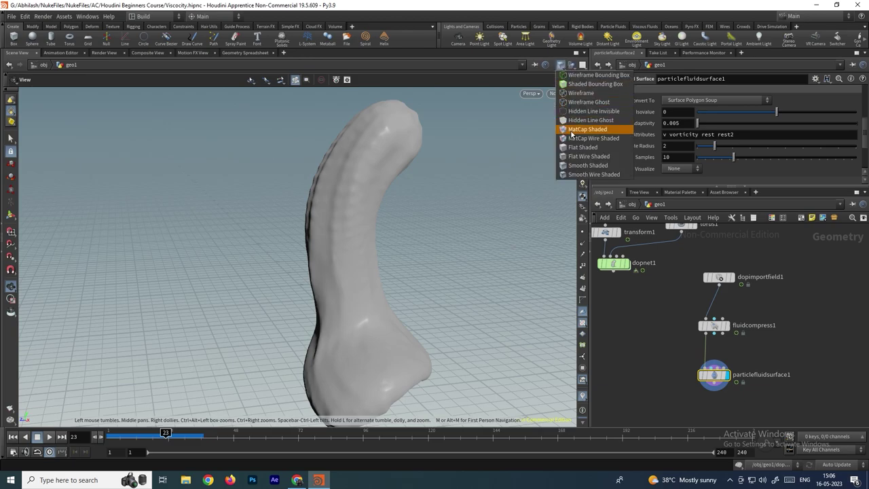
click(594, 175)
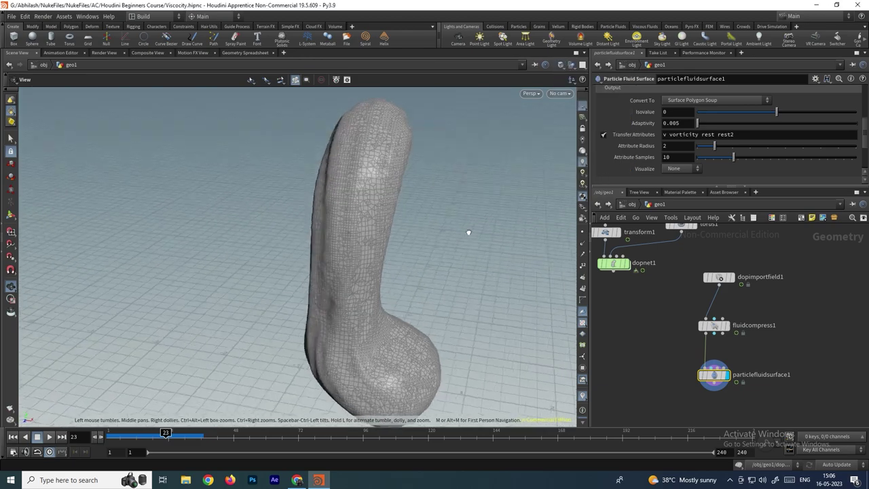
Play the surfaced fluid simulation, stop at frame 27 and inspect the mesh.
click(117, 433)
click(49, 438)
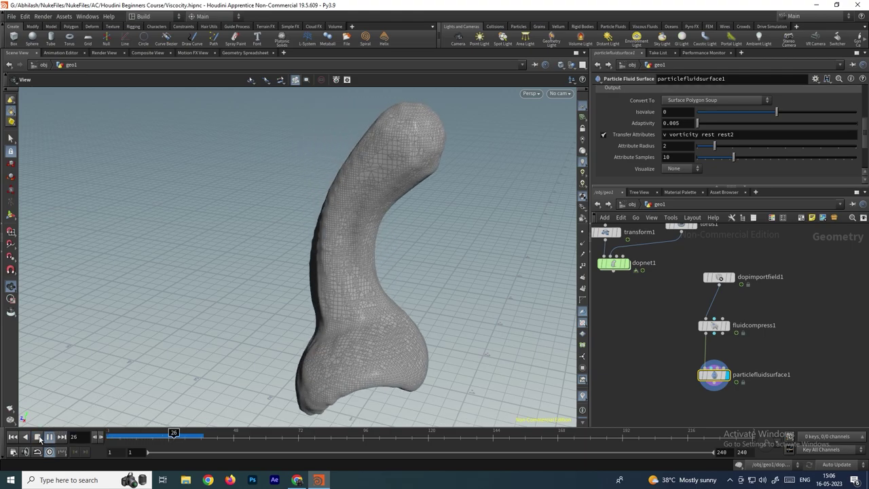
drag(368, 219, 405, 232)
Enable the Smooth filter on particlefluidsurface1 with Mean Curvature Flow and set its value to 8.
click(727, 375)
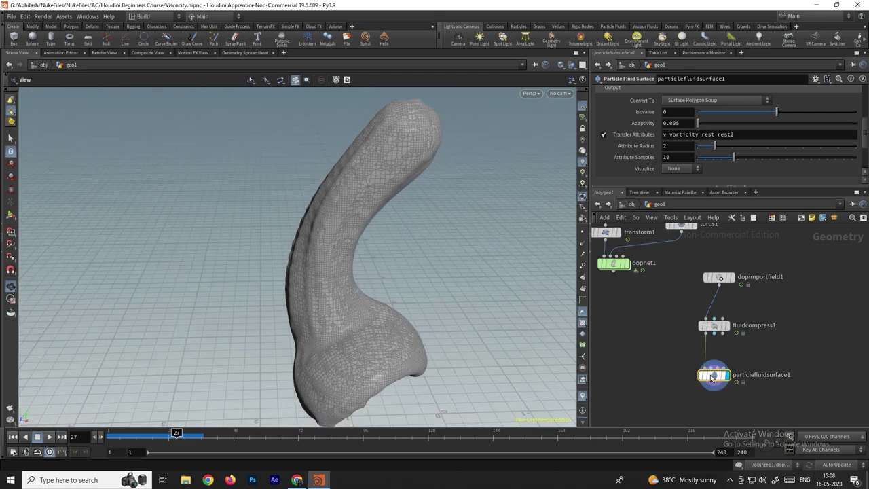
scroll(690, 139, up, 10)
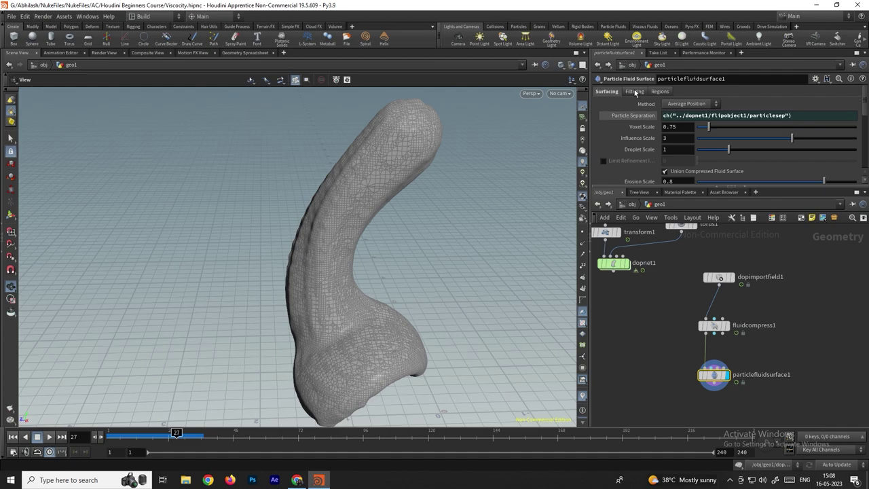
click(634, 92)
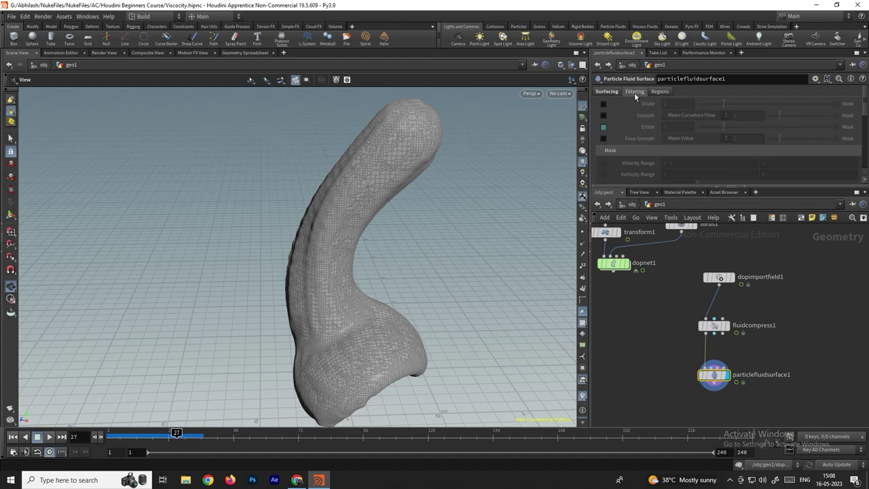
click(602, 119)
drag(782, 117, 816, 119)
drag(354, 176, 400, 180)
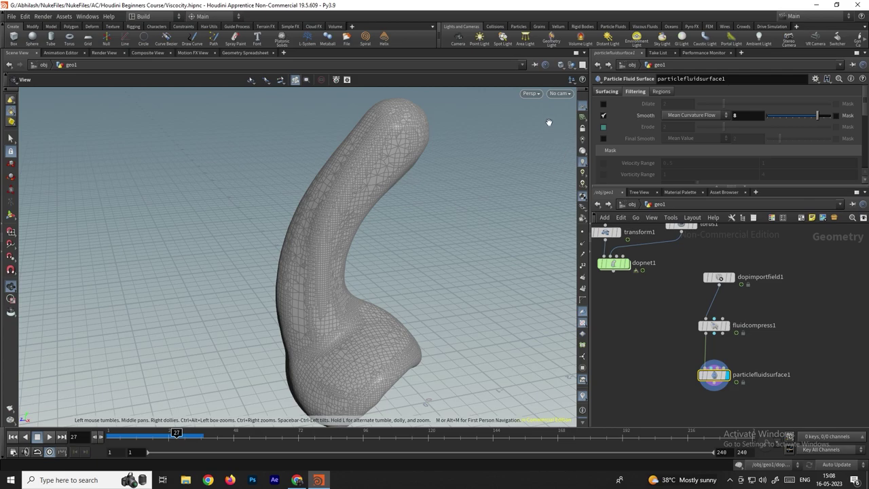
Switch the viewport shading to Smooth Shaded and inspect the fluid mesh.
click(560, 65)
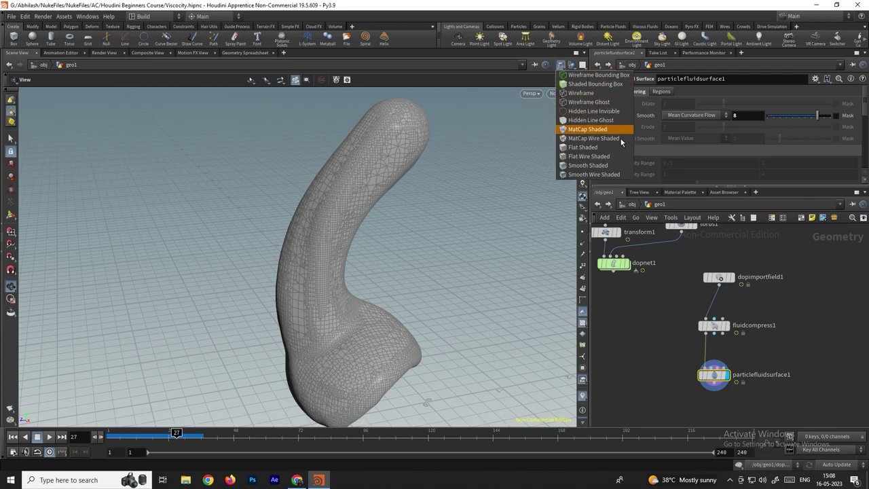
click(596, 168)
mouse_move(401, 163)
mouse_down()
mouse_move(392, 155)
mouse_move(369, 190)
mouse_move(412, 167)
mouse_move(349, 145)
mouse_move(316, 145)
mouse_move(269, 171)
mouse_move(341, 169)
mouse_up()
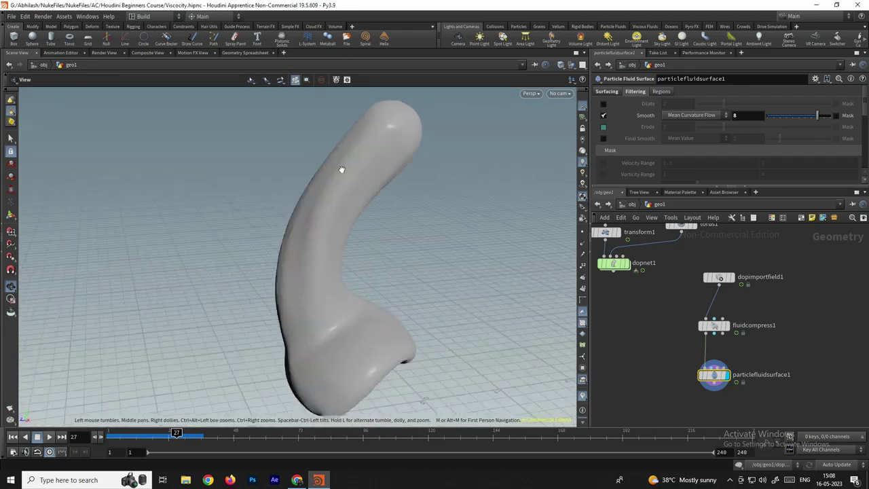
Compare the mesh with particlefluidsurface1's Smooth filter off and on, and play the simulation to frame 19.
click(604, 115)
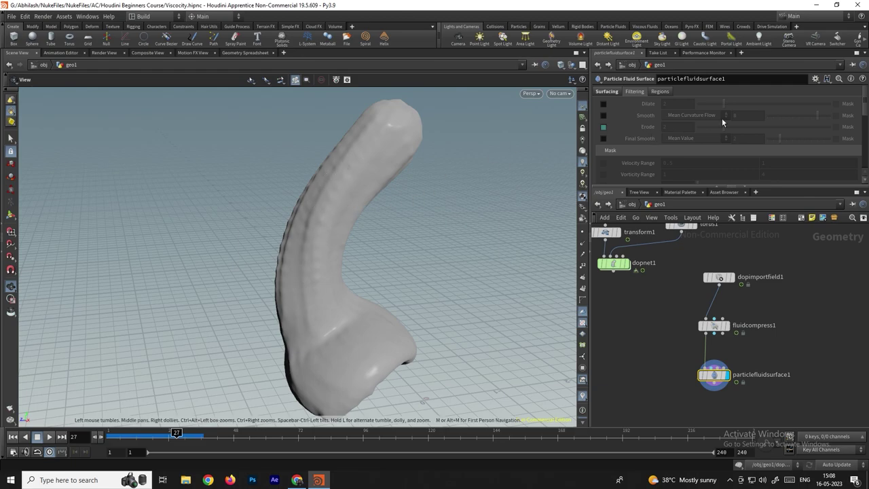
click(603, 116)
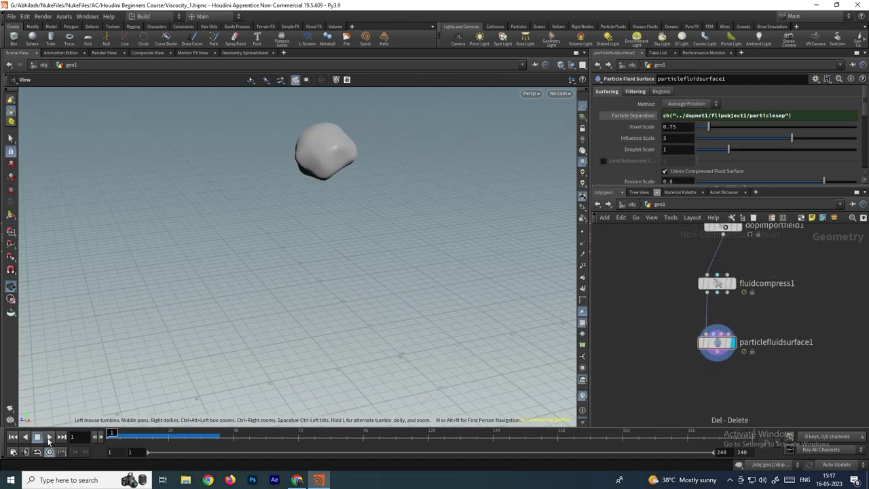
click(49, 438)
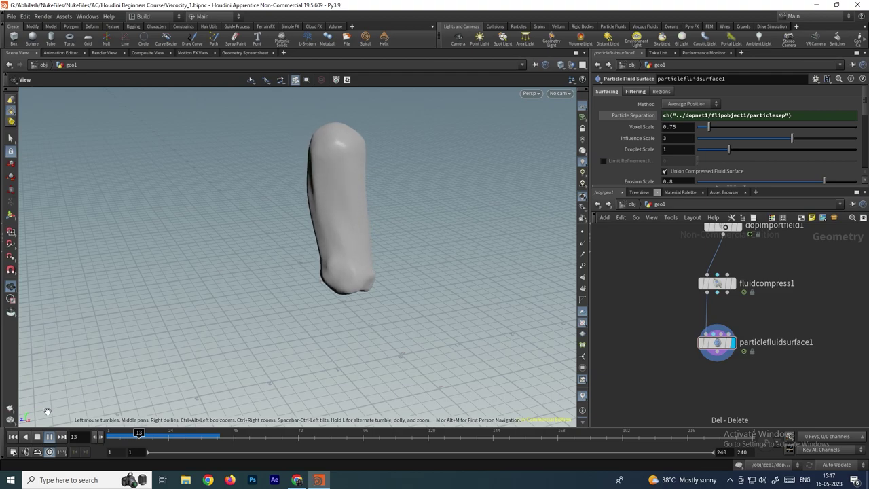
click(37, 438)
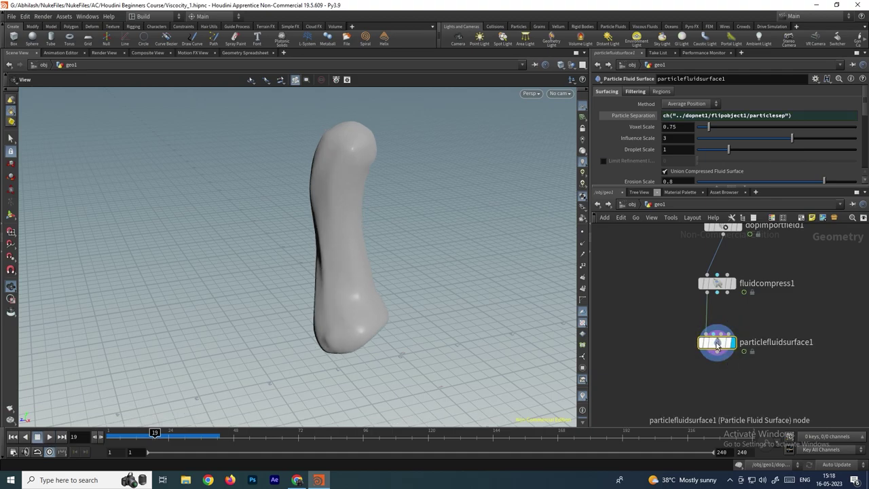
Add a File Cache node connected below particlefluidsurface1 and make it the displayed node.
key(Tab)
text(fileca)
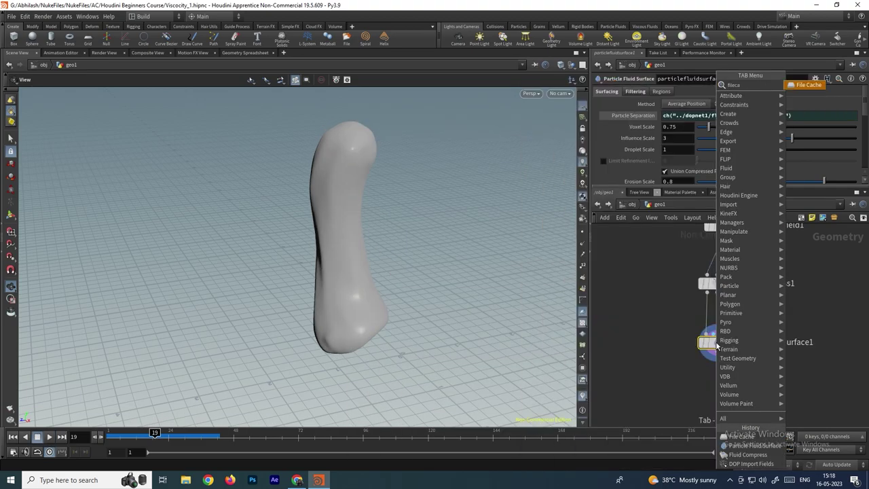
key(Return)
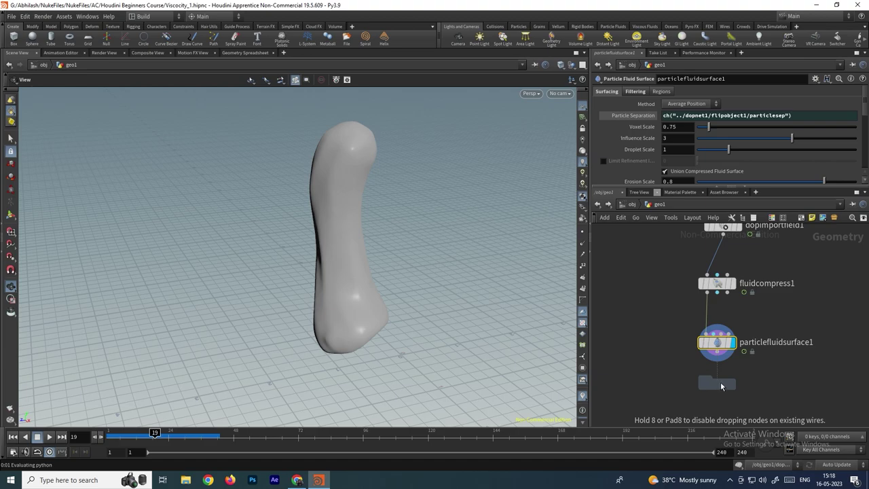
click(717, 367)
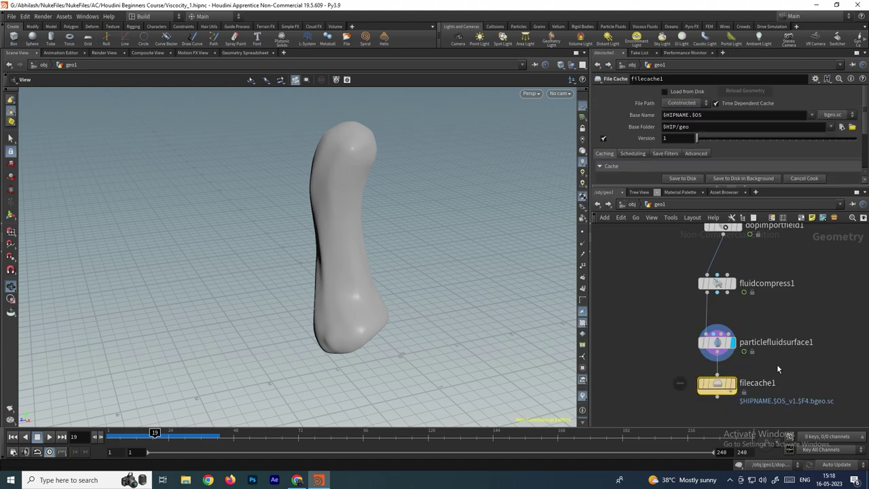
mouse_move(716, 384)
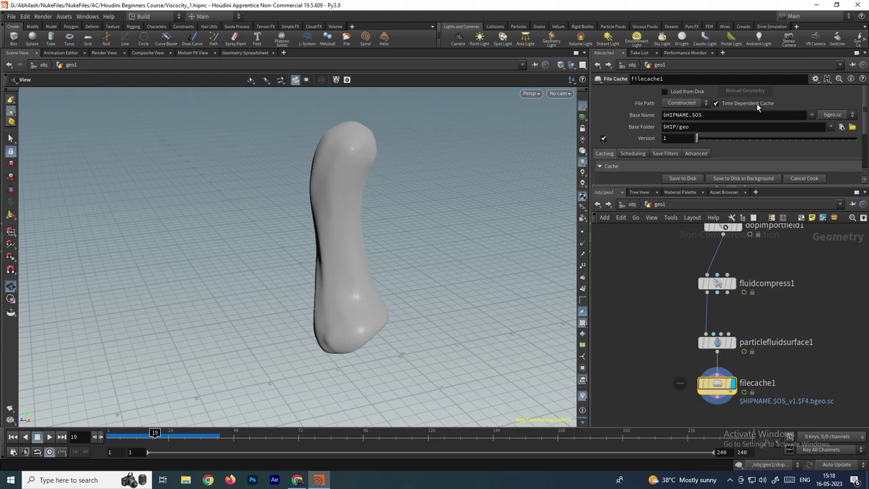
Save filecache1's frame sequence to disk and play the cached fluid from frame 1 to frame 164.
scroll(750, 121, down, 1)
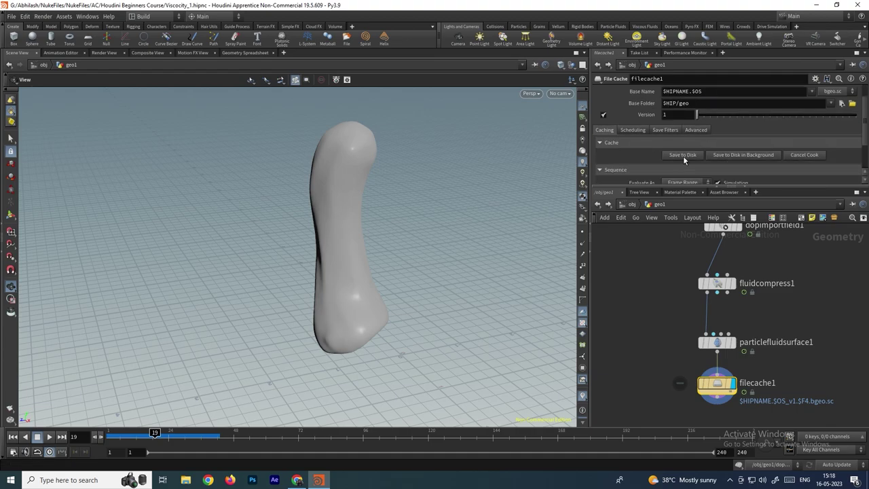
scroll(675, 173, up, 1)
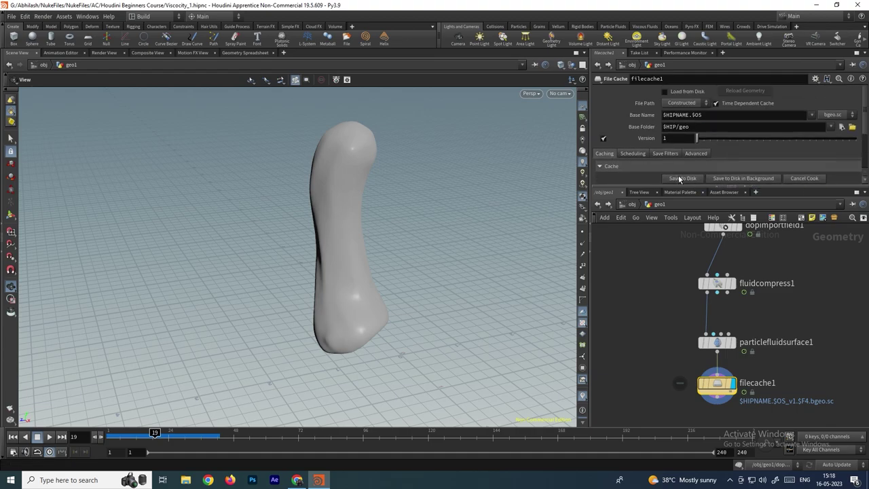
click(682, 179)
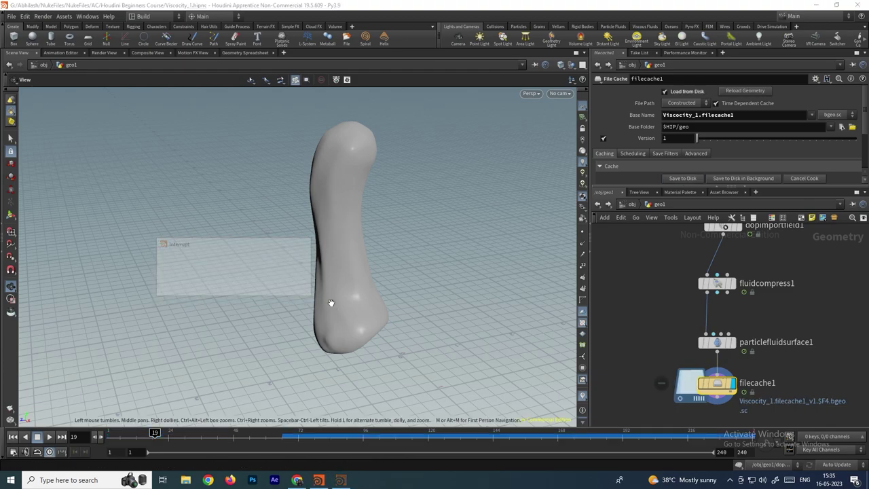
drag(373, 302, 359, 279)
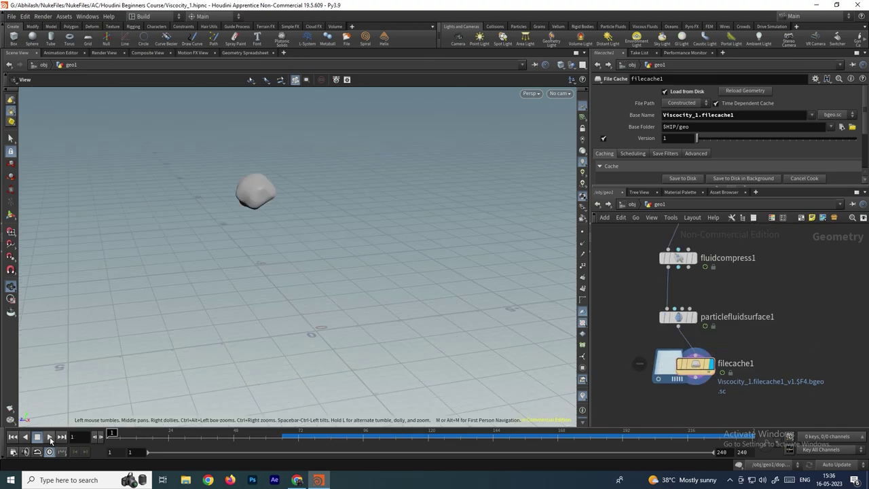
click(49, 437)
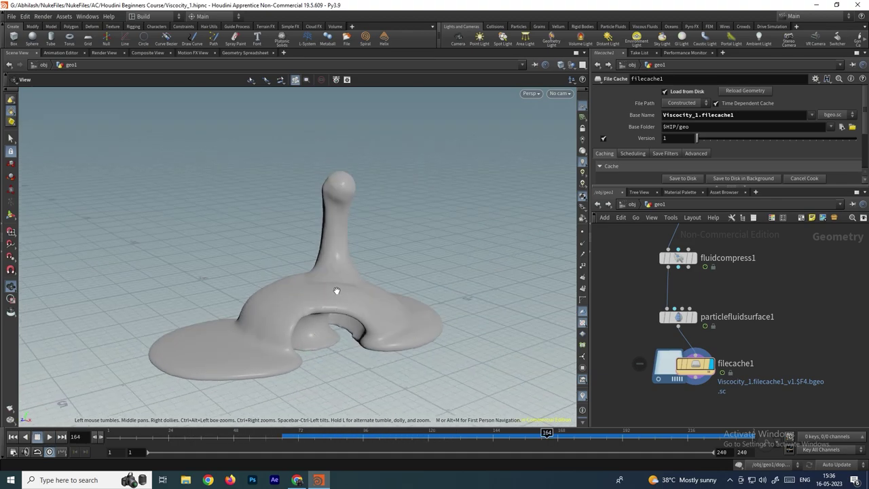
Add a Merge node in the free space beside particlefluidsurface1.
scroll(821, 366, down, 2)
middle_drag(813, 345, 716, 355)
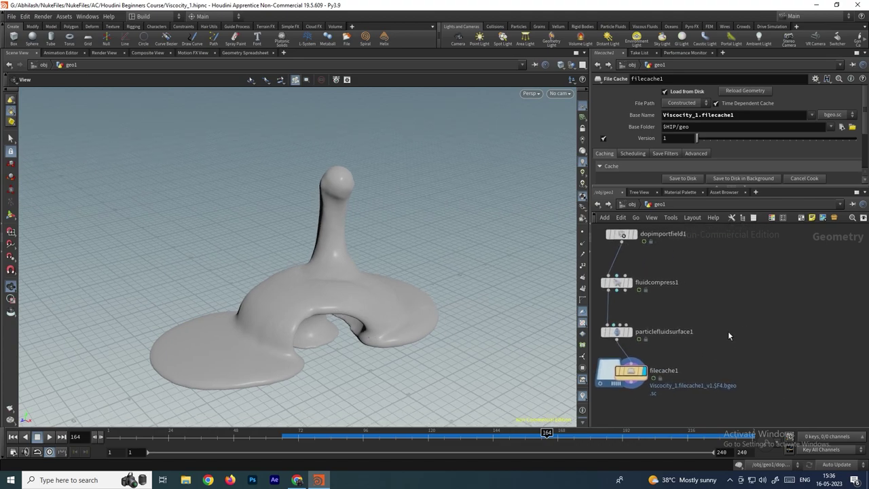
key(Tab)
text(merge)
key(Return)
click(728, 333)
Connect filecache1 and torus1 into merge1 and display the merged result.
scroll(713, 292, down, 3)
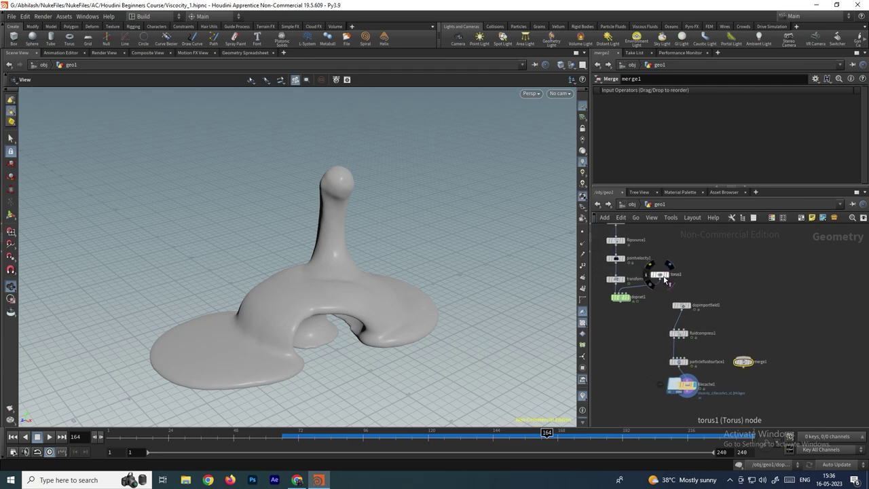
scroll(732, 382, up, 2)
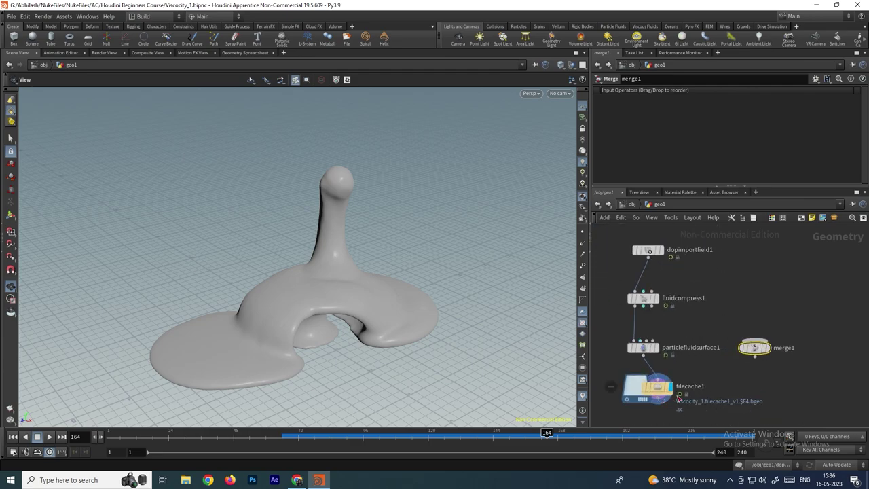
click(739, 347)
scroll(732, 292, down, 3)
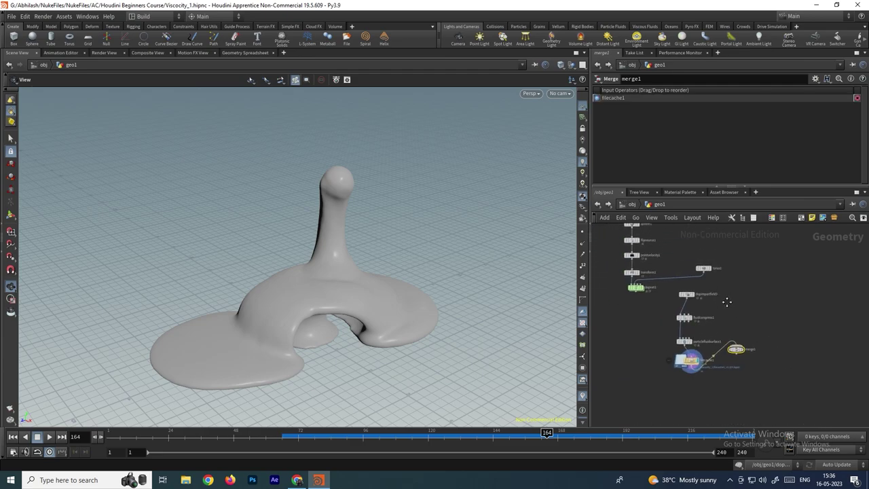
click(744, 354)
Play back the cached fluid together with the torus and inspect how it flows over it.
scroll(333, 347, up, 2)
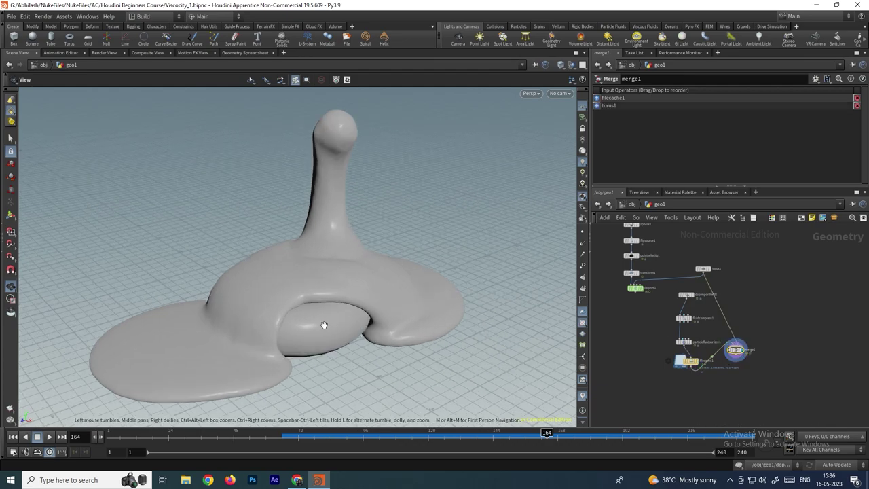
click(49, 437)
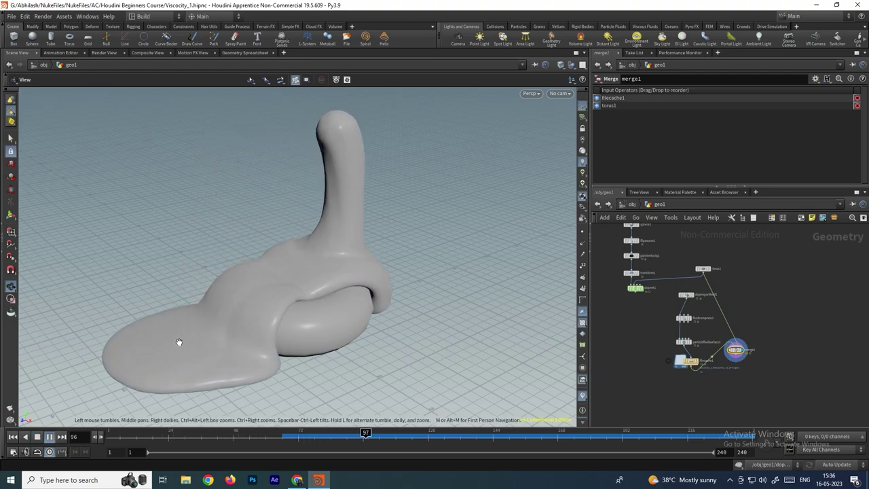
click(52, 438)
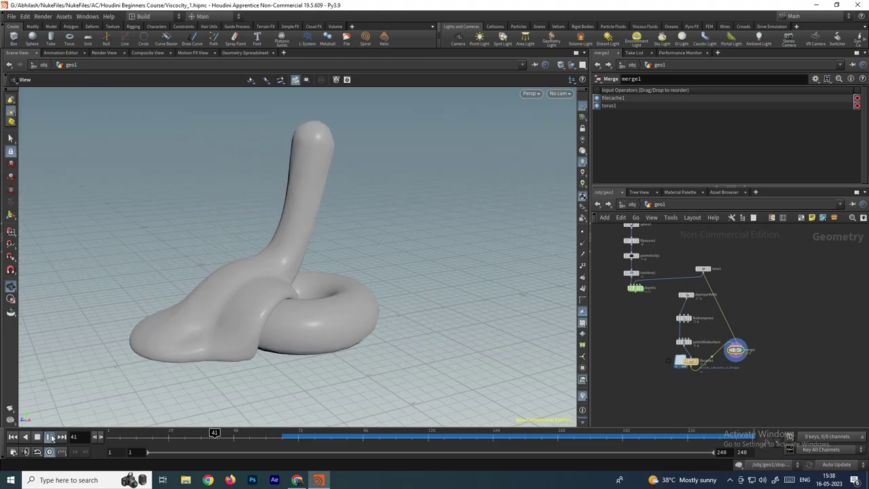